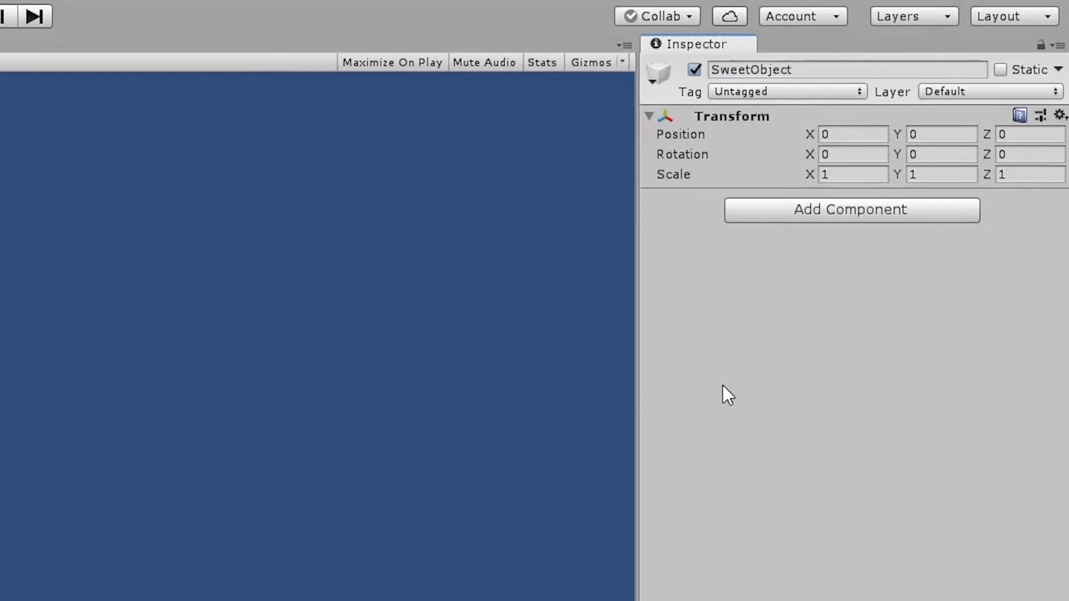
Add a Sprite Renderer component to SweetObject
left_click(793, 210)
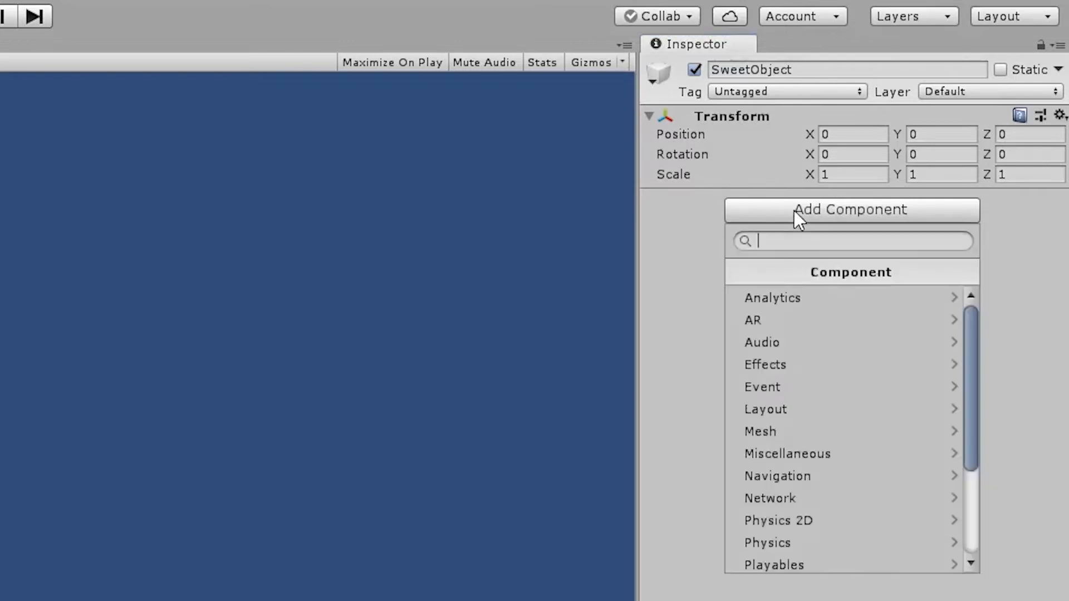
type("Renderer")
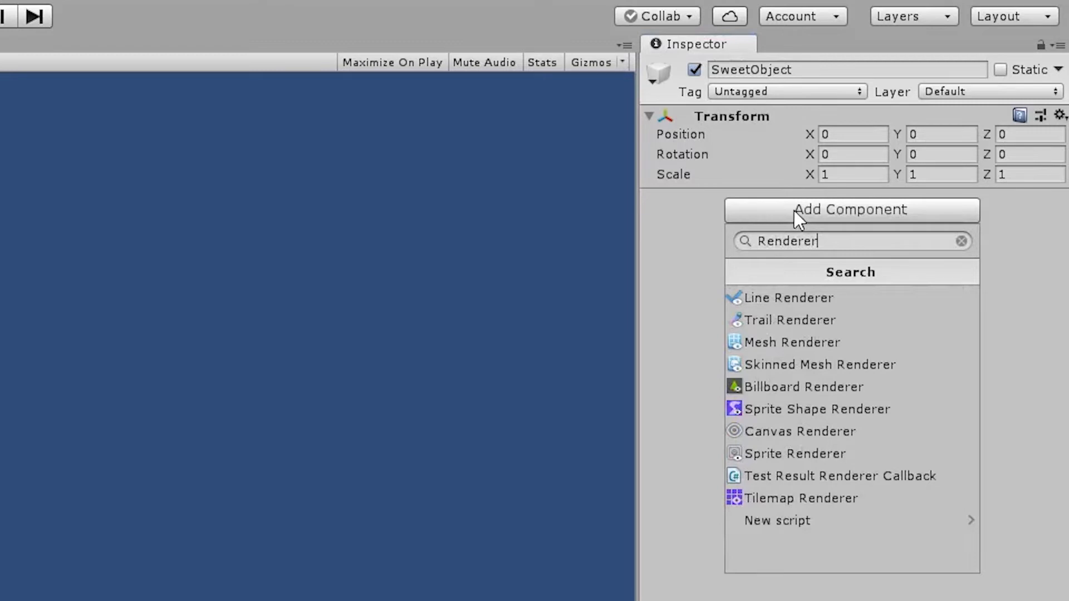
left_click(768, 457)
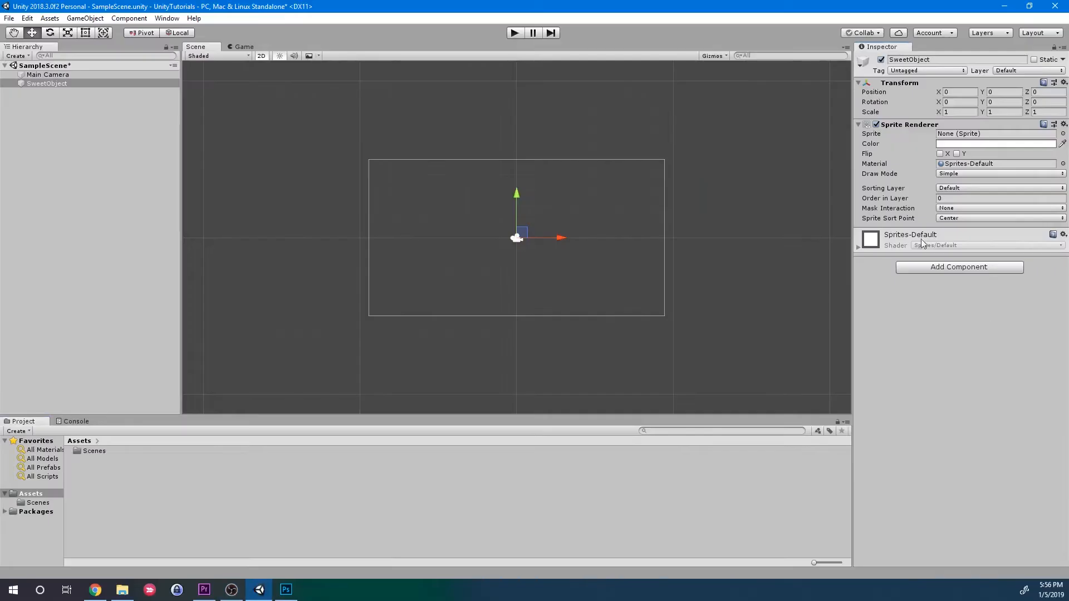
Create a circle sprite asset in the Assets folder, keeping the name Circle
right_click(113, 480)
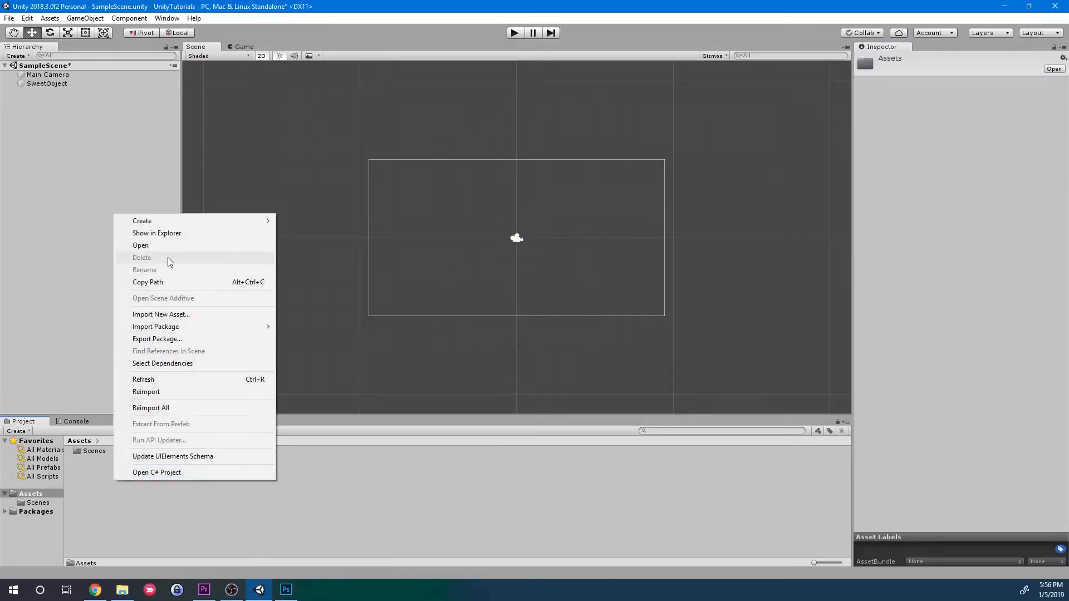
mouse_move(167, 221)
mouse_move(346, 398)
left_click(446, 444)
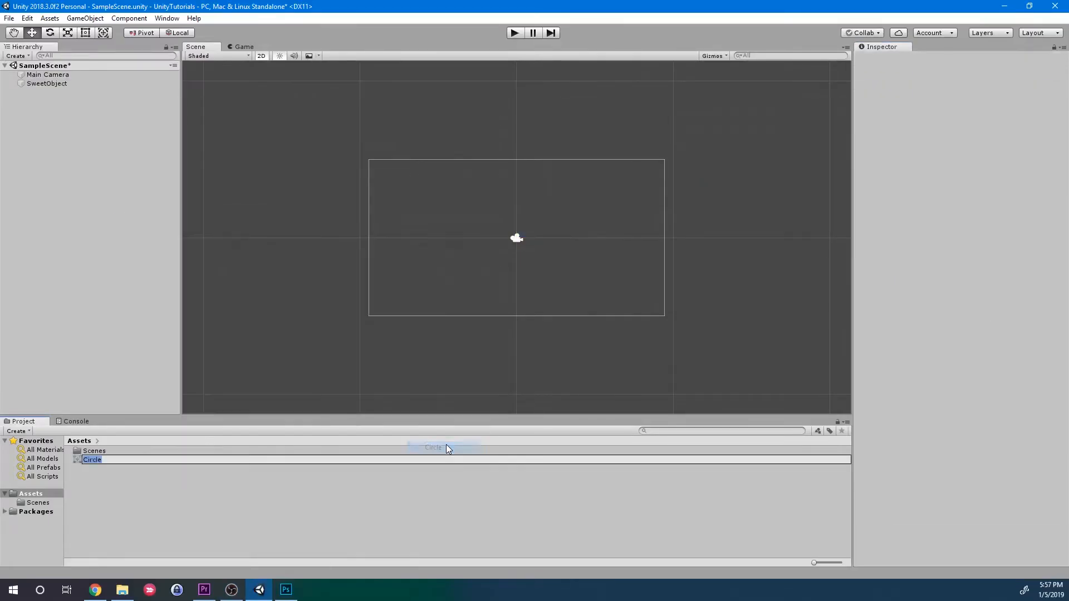
left_click(378, 490)
Import the prepared_icon_greatJob image into the Assets folder
right_click(89, 491)
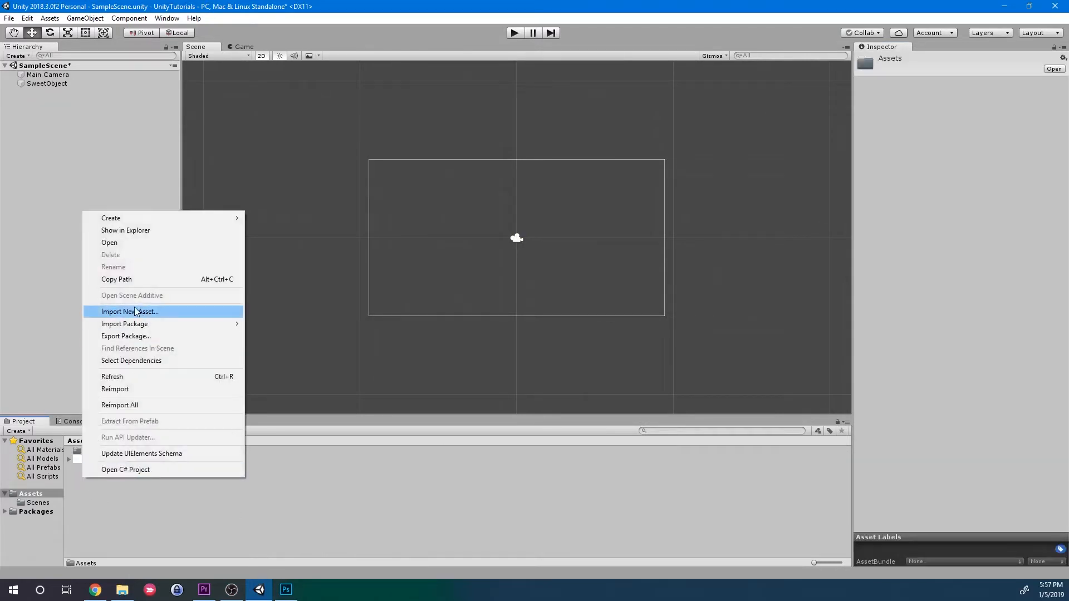
left_click(138, 311)
left_click(244, 50)
double_click(263, 117)
left_click(250, 172)
left_click(438, 306)
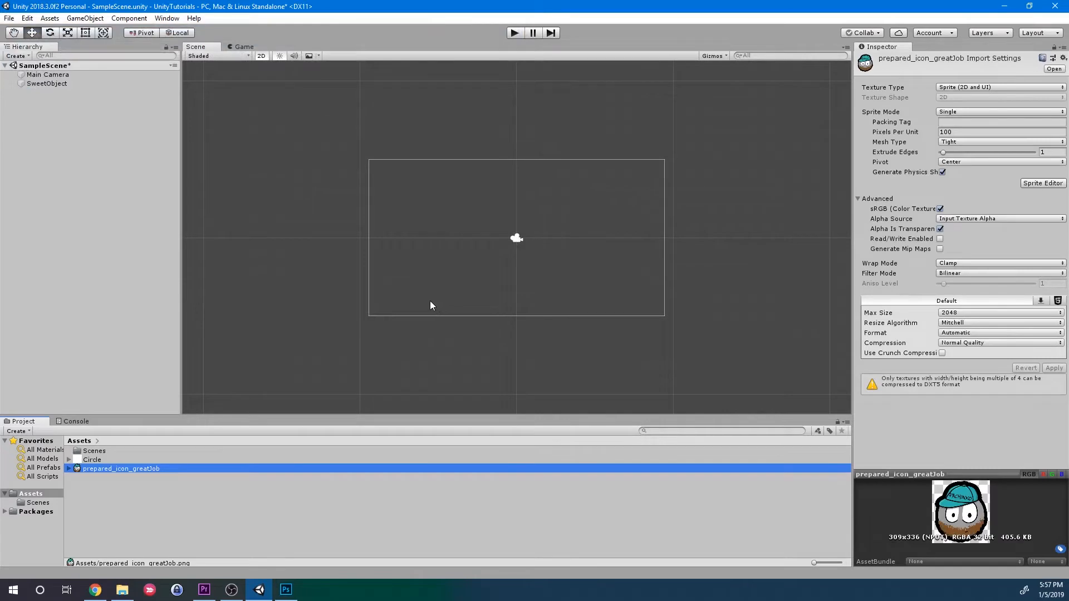
Try to assign the prepared_icon_greatJob image as the sprite of SweetObject's Sprite Renderer
left_click(162, 500)
left_click(46, 83)
left_click_drag(95, 470, 979, 135)
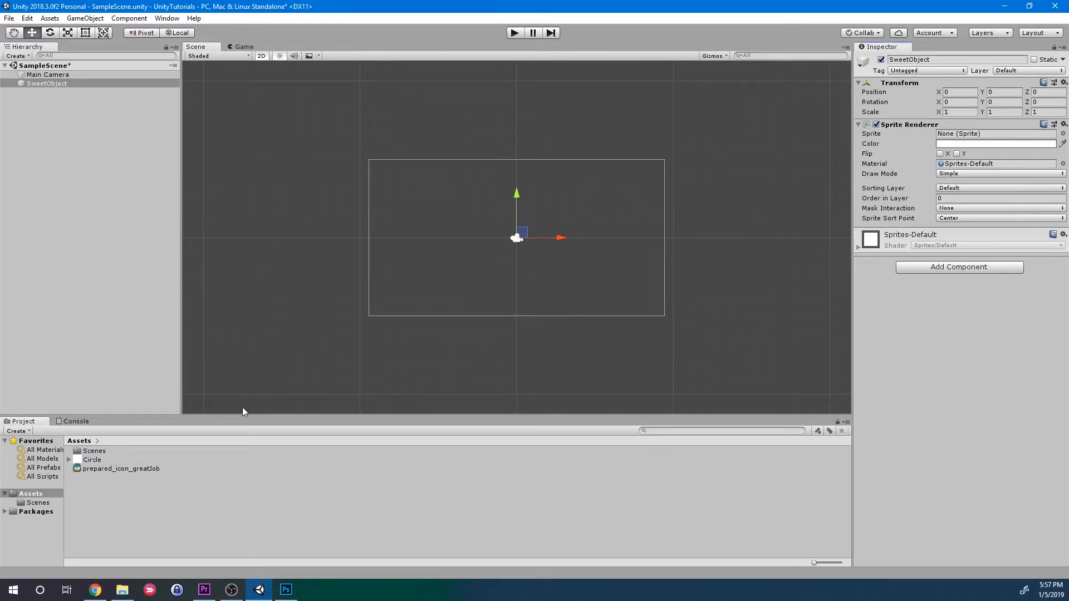
Set the texture type of prepared_icon_greatJob to Sprite (2D and UI) and apply the import settings
left_click(96, 468)
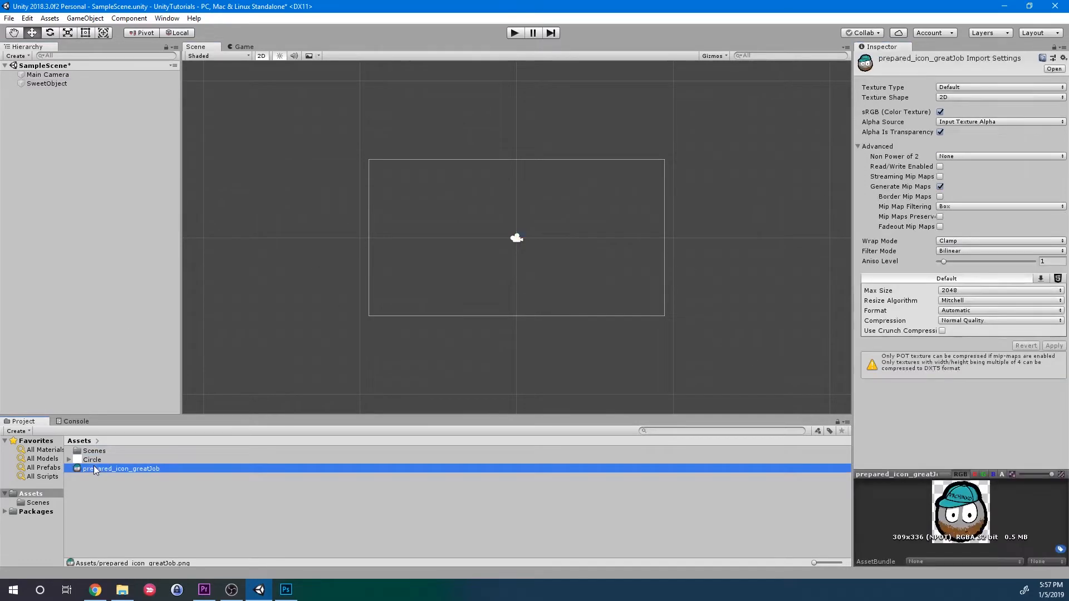
left_click(950, 87)
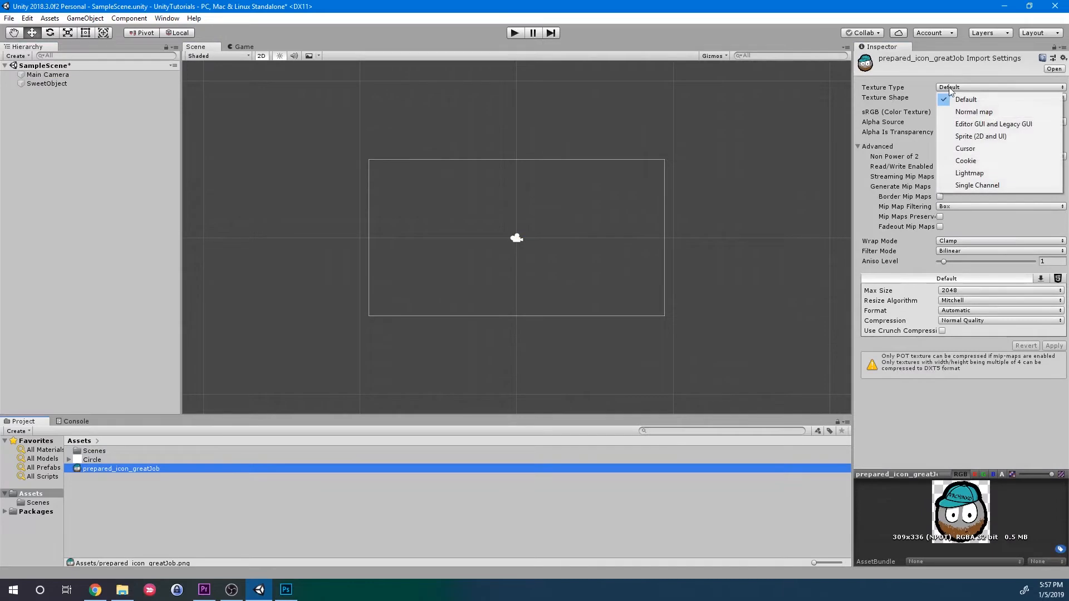
left_click(980, 136)
left_click(1054, 369)
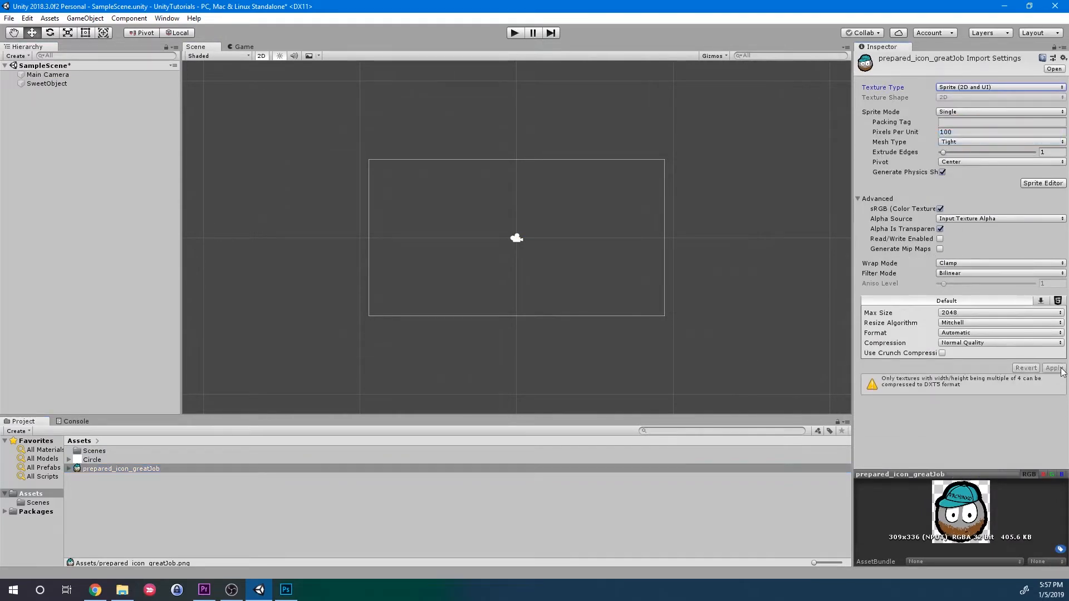
Assign prepared_icon_greatJob as SweetObject's sprite, and run the game briefly to check it
left_click(81, 75)
left_click(77, 83)
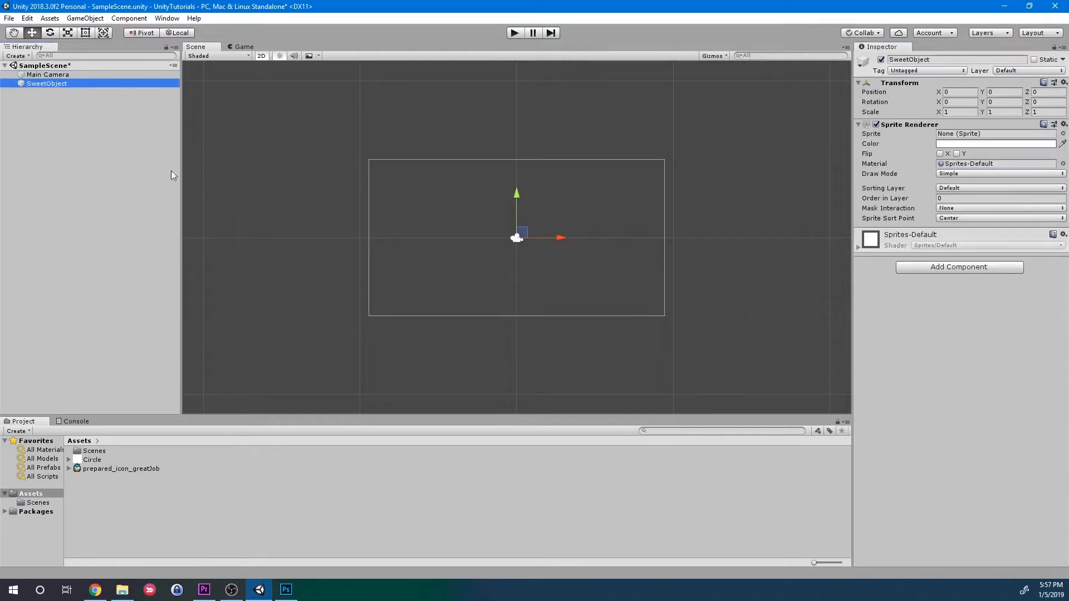
left_click_drag(97, 472, 978, 134)
left_click(514, 32)
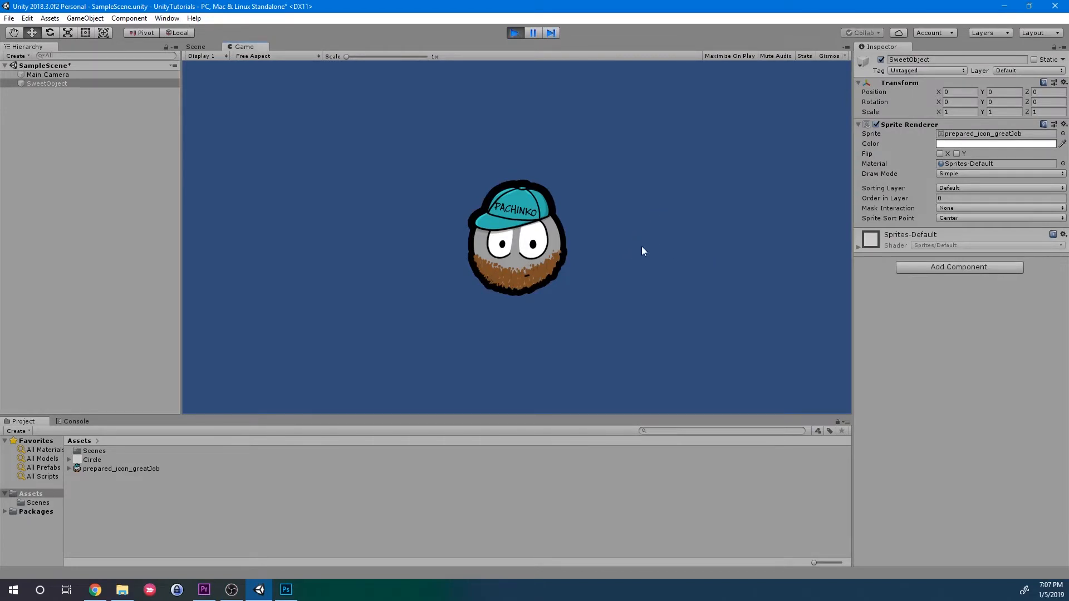
left_click(513, 33)
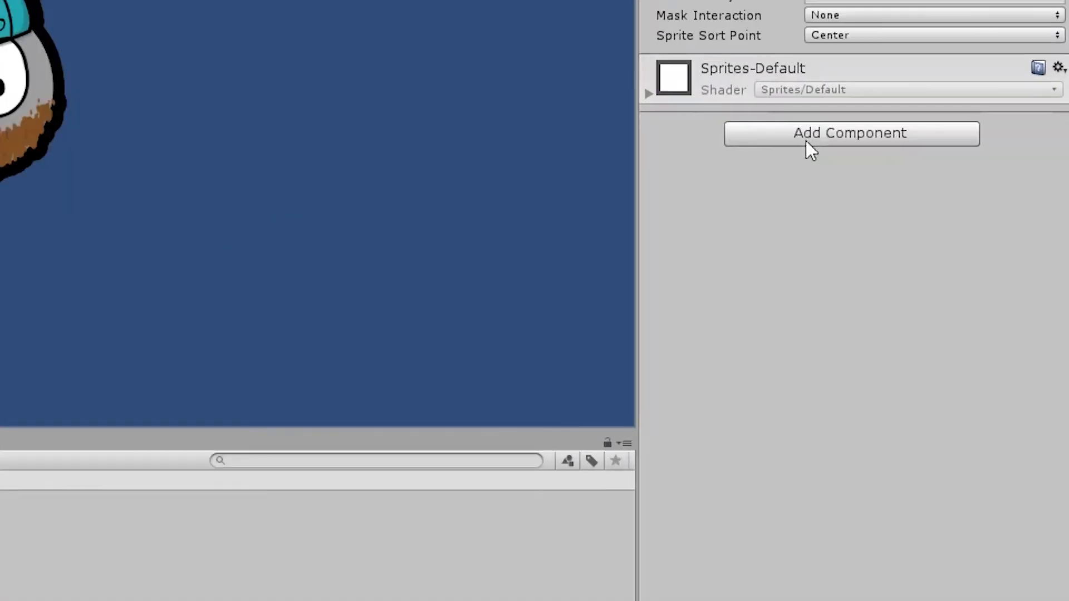
Add a Circle Collider 2D component to SweetObject
left_click(806, 137)
type("Col")
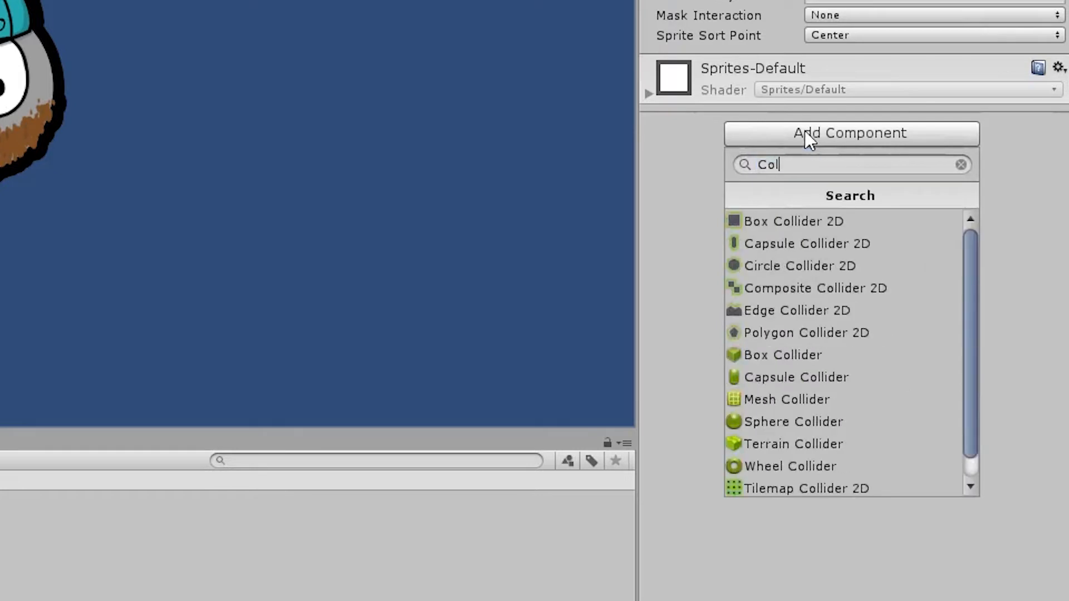
type("lider")
left_click(792, 266)
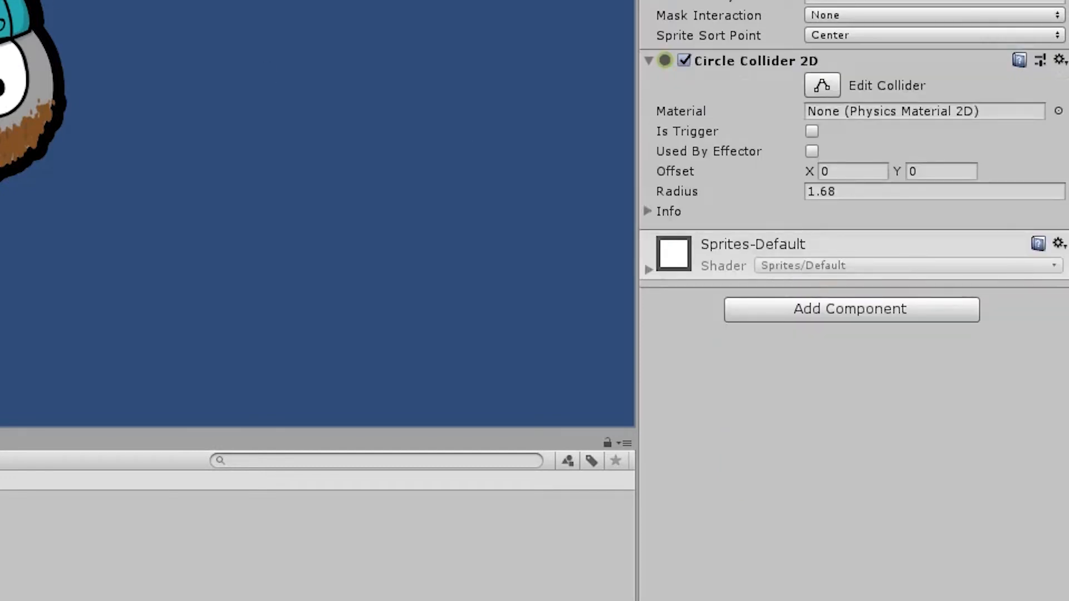
Reduce the radius of SweetObject's circle collider to 1.45 in the Scene view so it fits the sprite
left_click(194, 47)
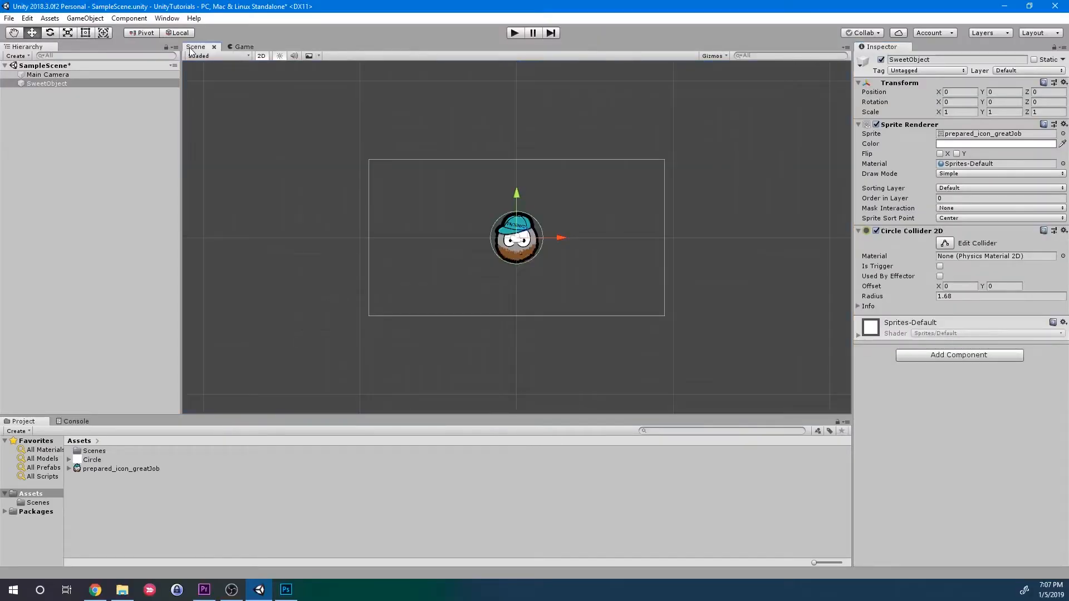
scroll(479, 247, "up", 6)
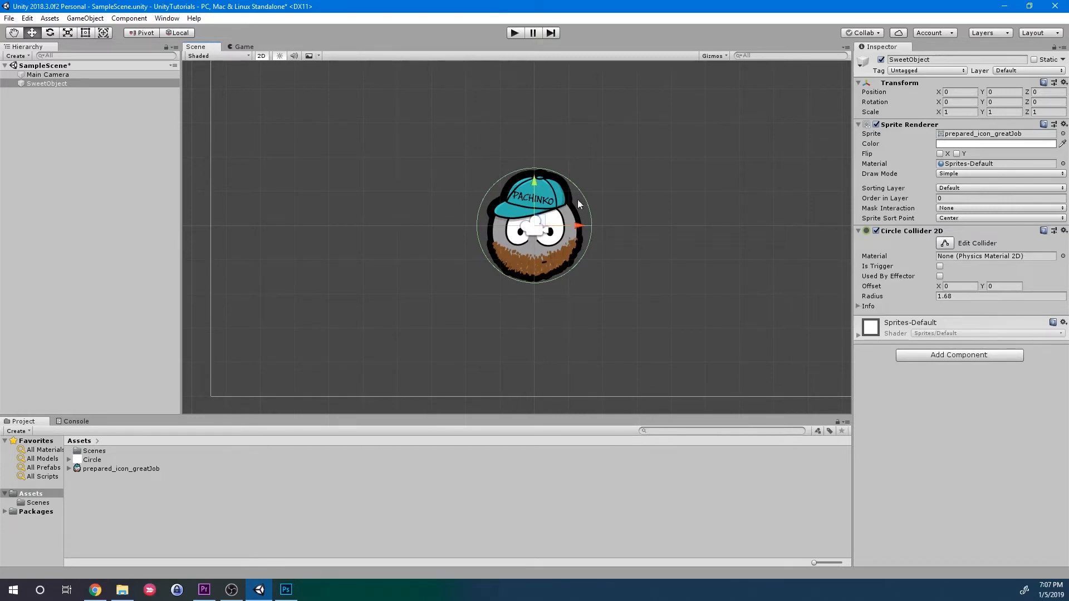
mouse_move(894, 296)
left_mouse_down()
mouse_move(849, 296)
mouse_move(874, 301)
left_mouse_up()
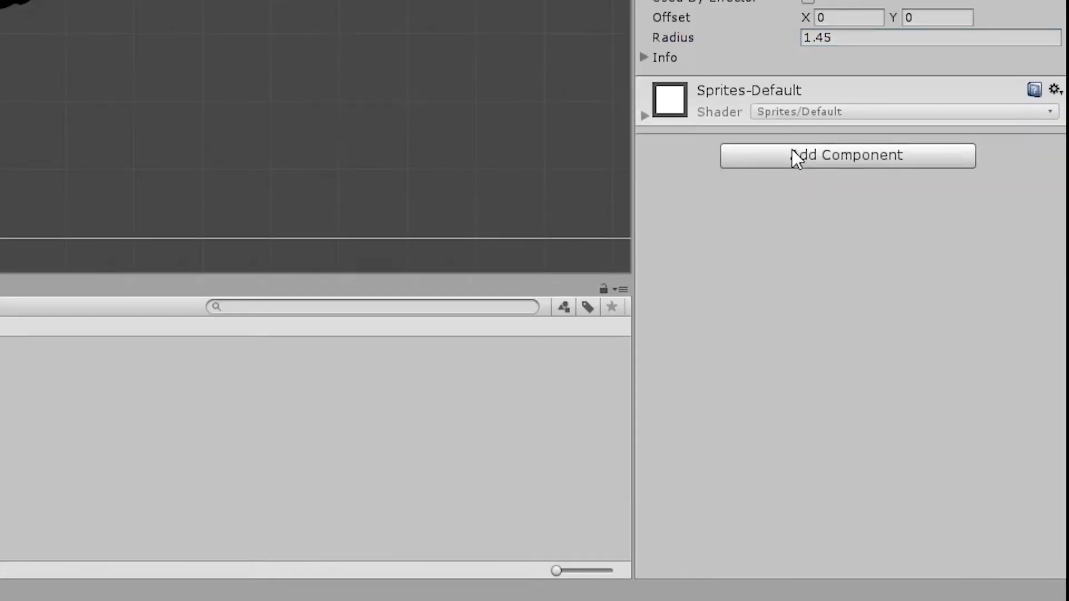
Add a Rigidbody 2D component to SweetObject
left_click(791, 151)
type("Rigid")
key("Down")
key("Return")
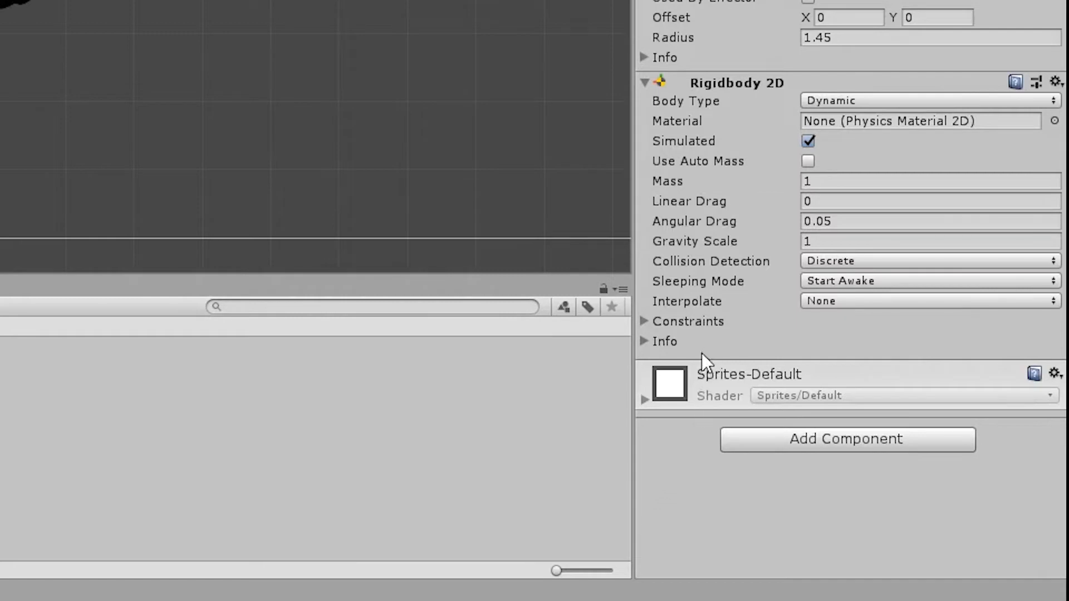
Review the mass, gravity scale and freeze constraints of SweetObject's Rigidbody 2D
left_click(828, 181)
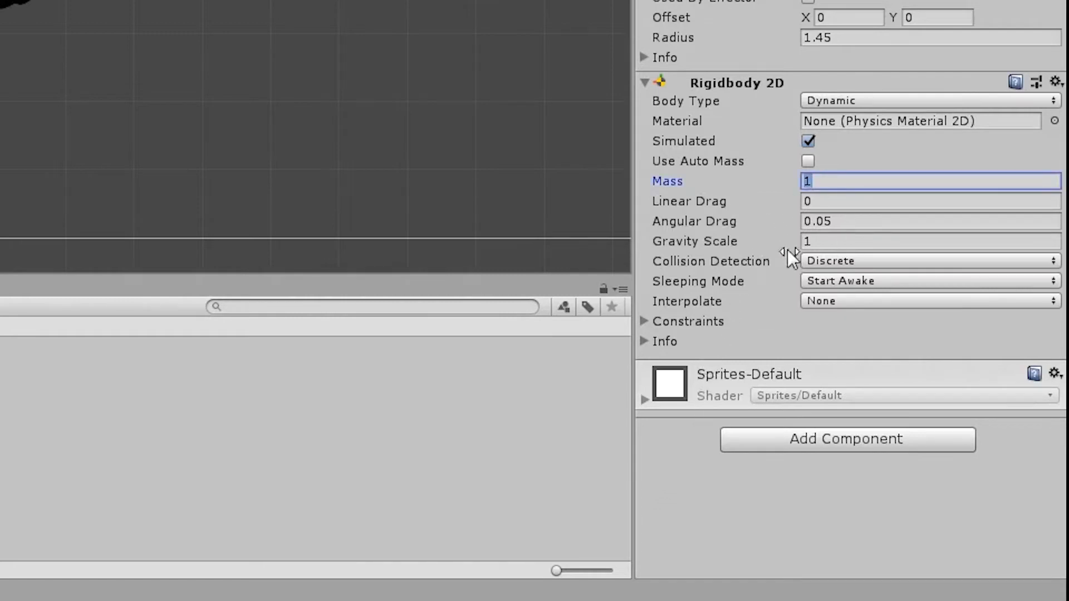
left_click(821, 241)
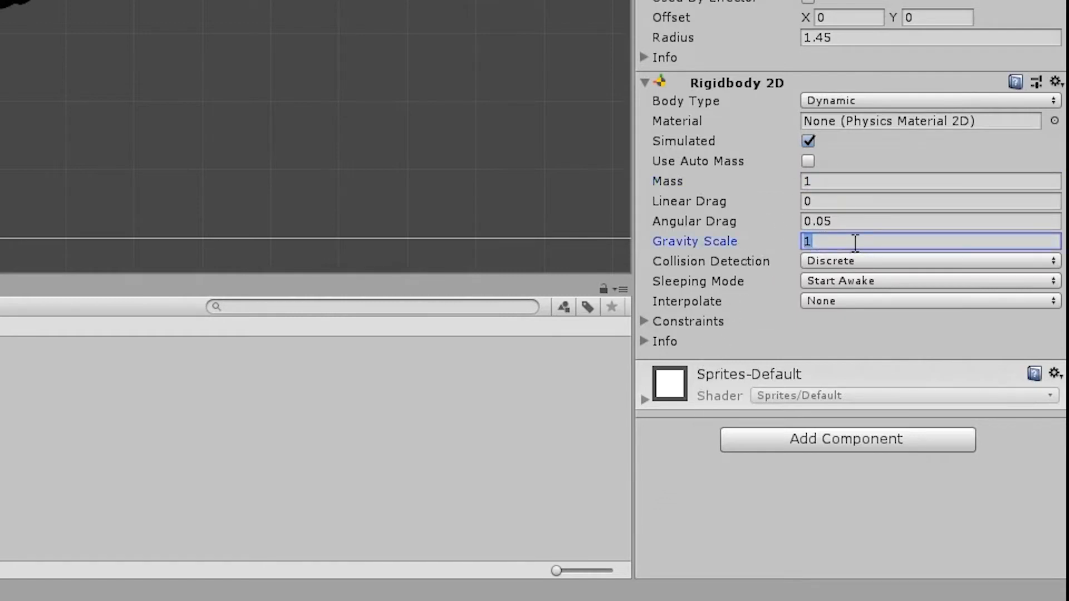
left_click(649, 321)
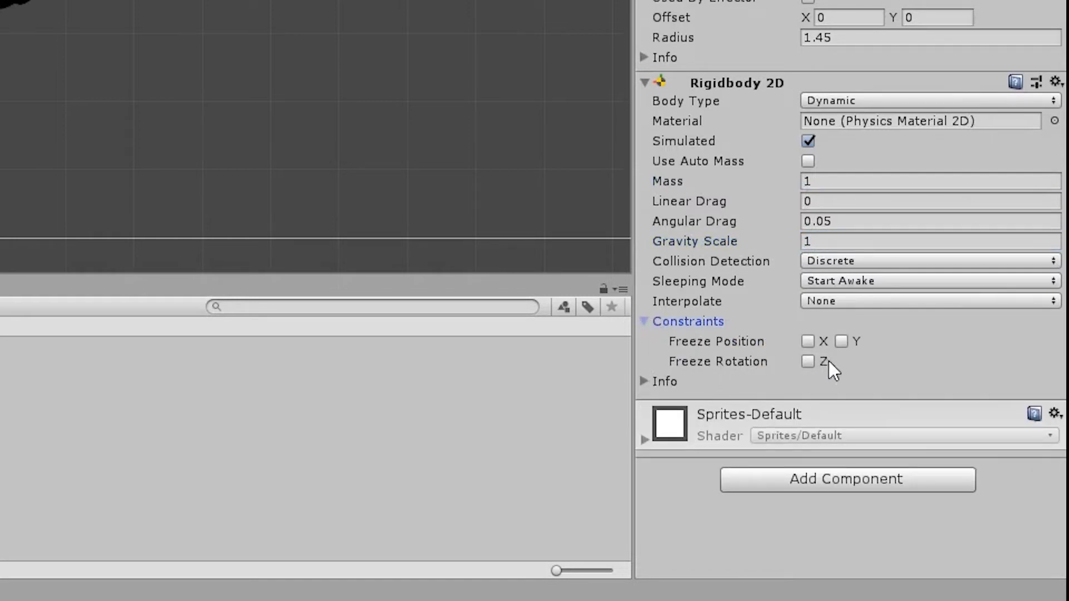
left_click(647, 323)
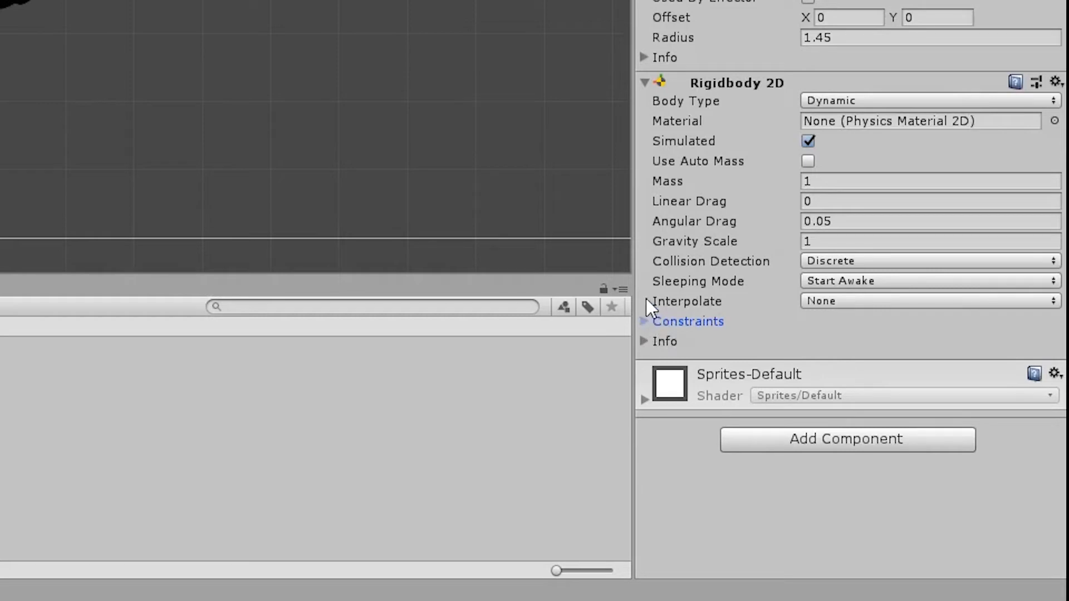
Run the game to watch how SweetObject behaves under gravity, and stop it again
scroll(315, 136, "down", 3)
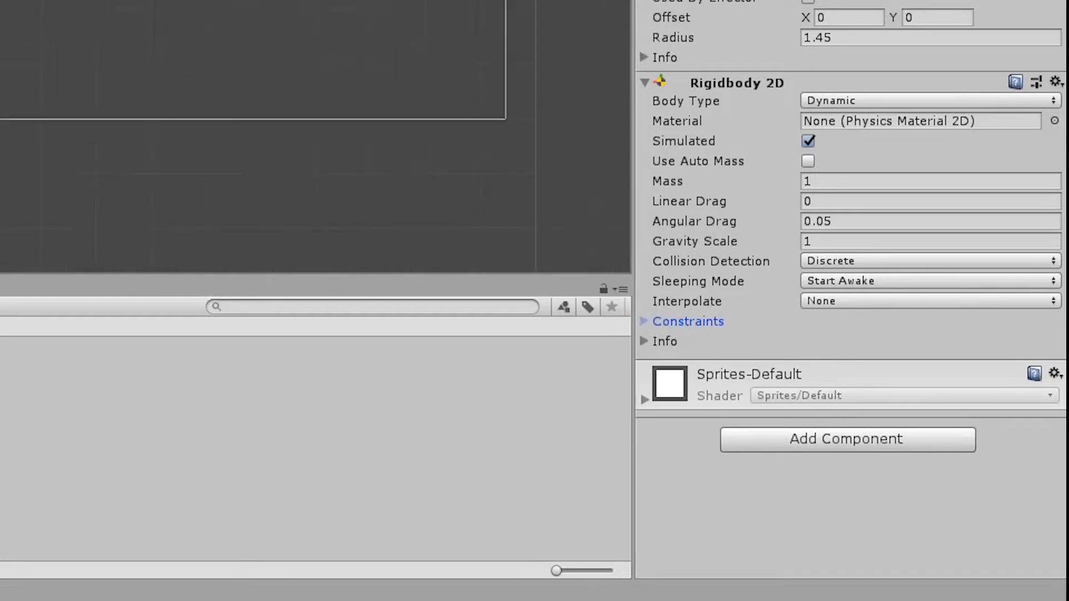
scroll(315, 136, "up", 3)
scroll(508, 97, "down", 1)
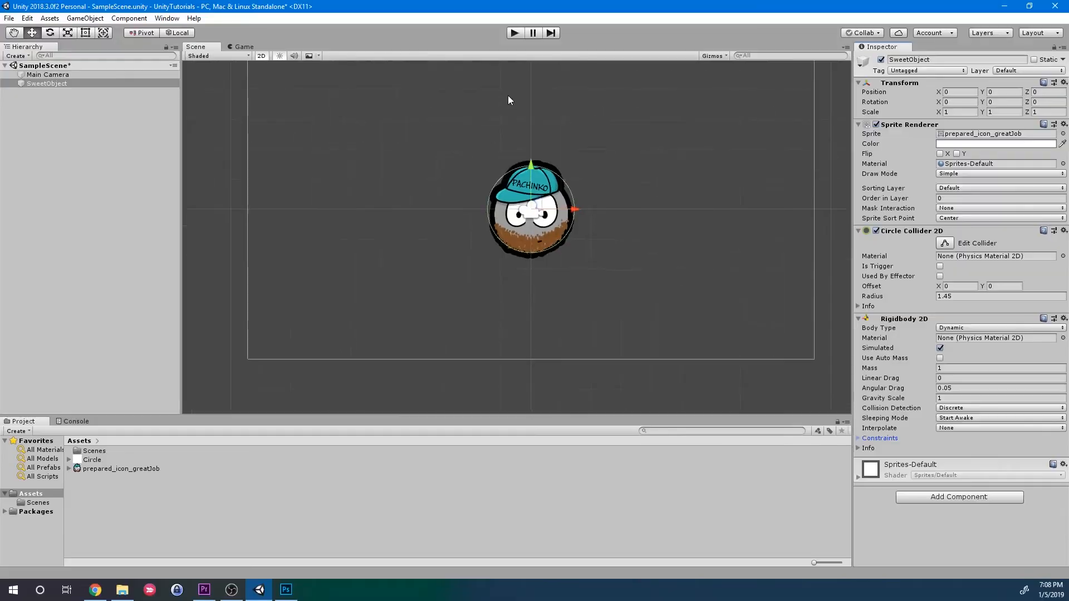
scroll(513, 92, "down", 2)
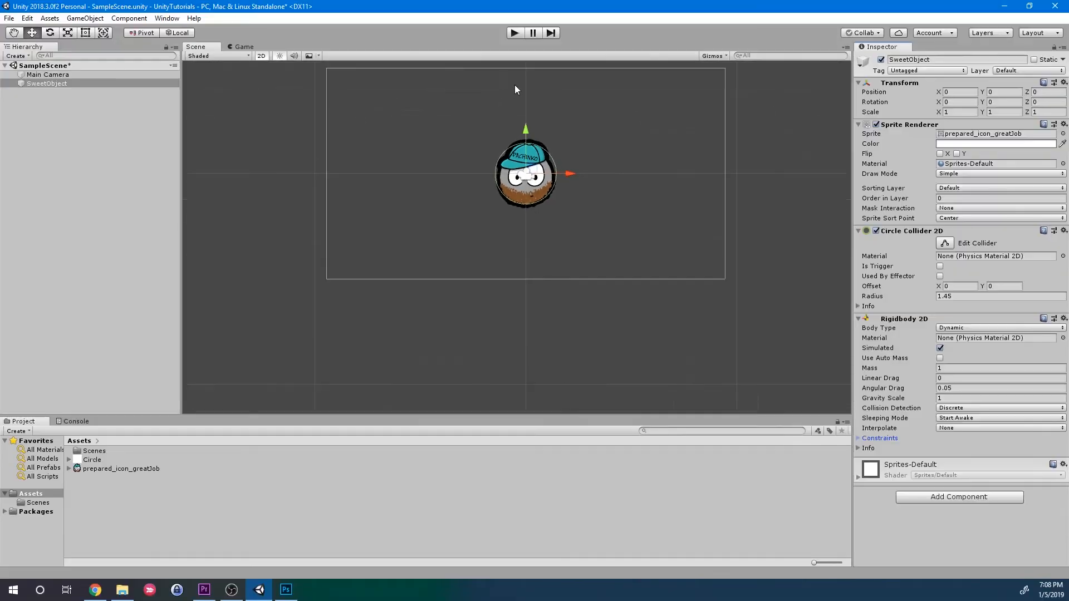
left_click(514, 34)
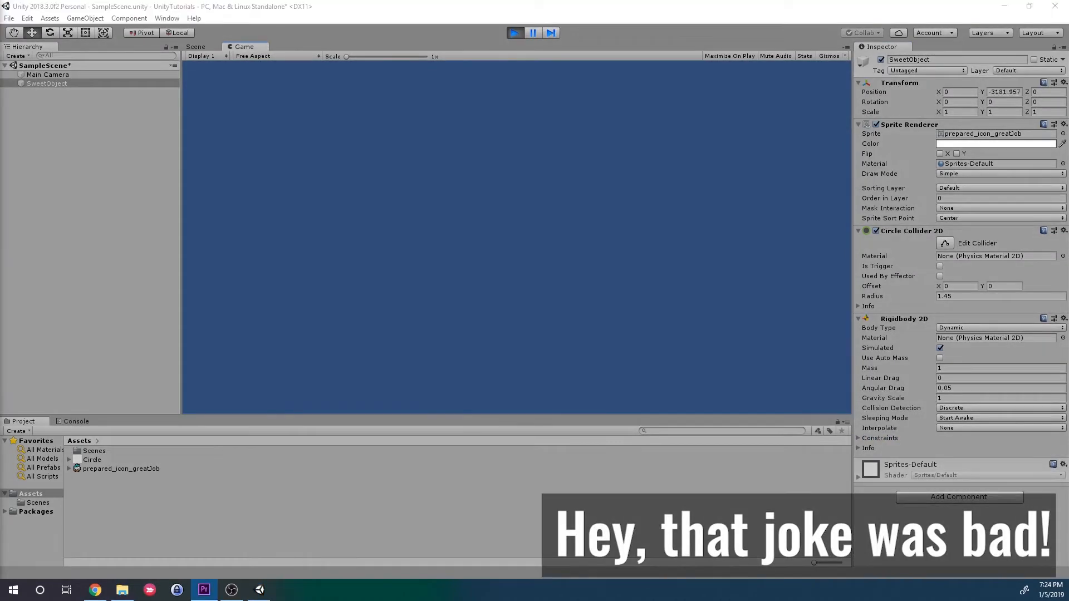
left_click(510, 33)
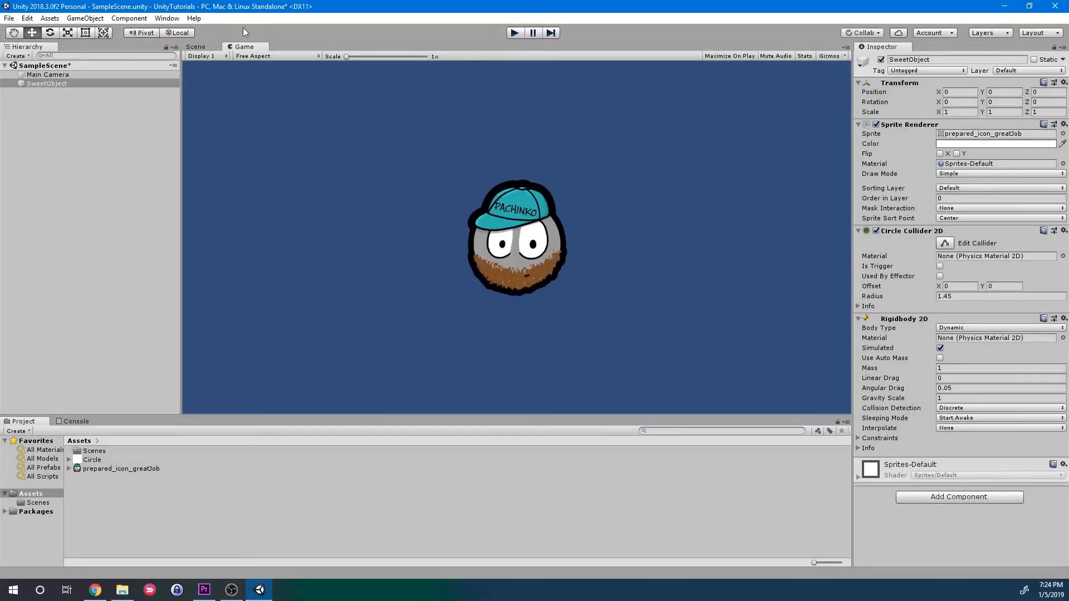
Place a Circle sprite in the scene just below SweetObject, at about X -0.14, Y -3.32
left_click(196, 46)
left_click(165, 504)
left_click_drag(85, 459, 526, 252)
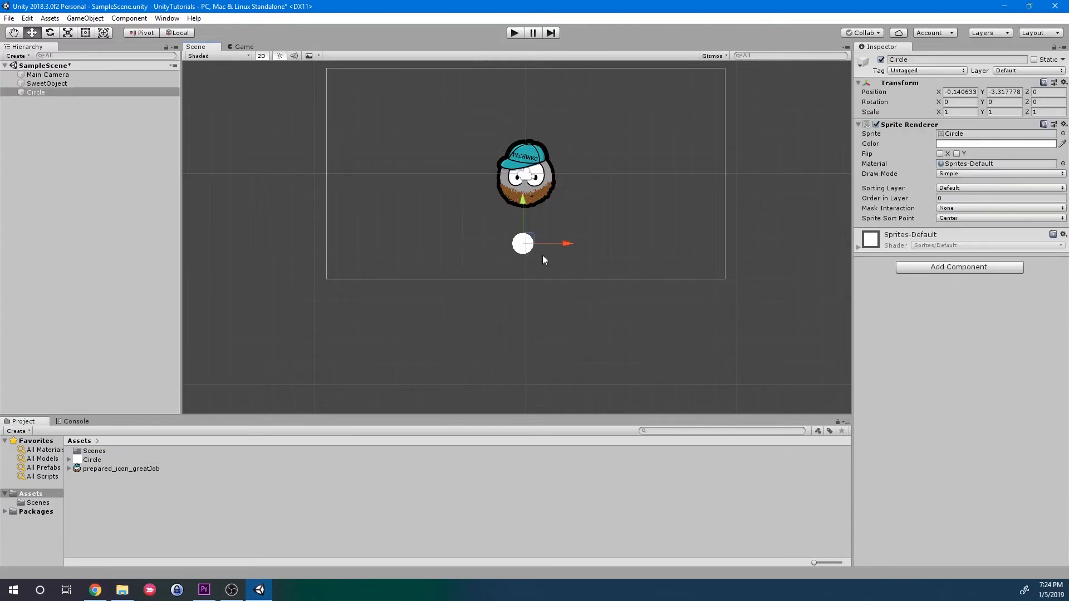
Change the color of the Circle's Sprite Renderer to dark red
left_click(973, 143)
mouse_move(819, 207)
left_mouse_down()
mouse_move(829, 204)
mouse_move(813, 214)
mouse_move(839, 221)
mouse_move(866, 203)
mouse_move(870, 228)
mouse_move(851, 225)
left_mouse_up()
left_click(883, 138)
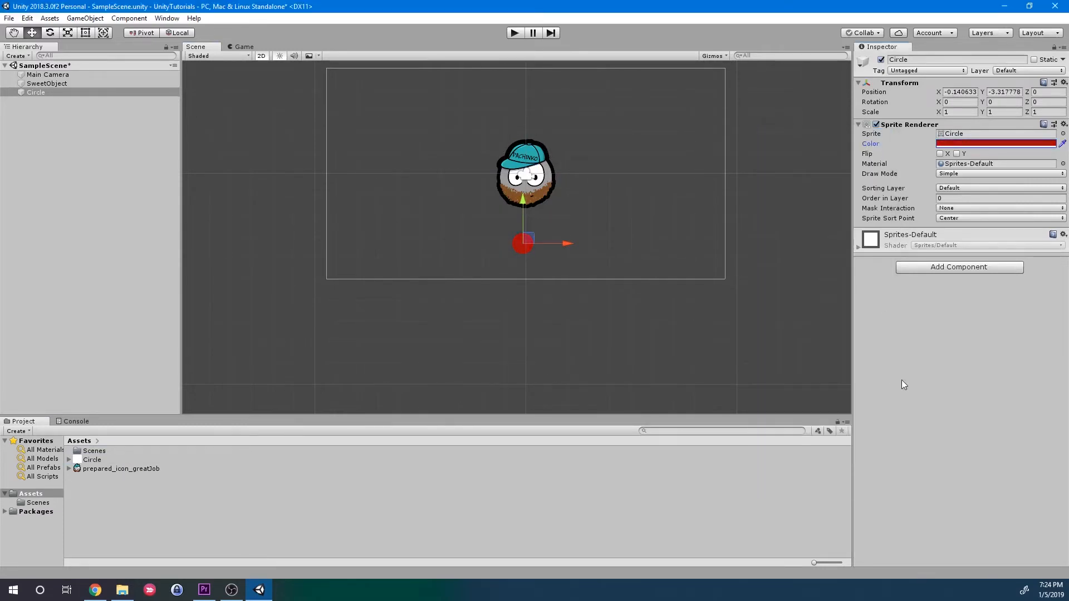
left_click(262, 56)
left_click(262, 56)
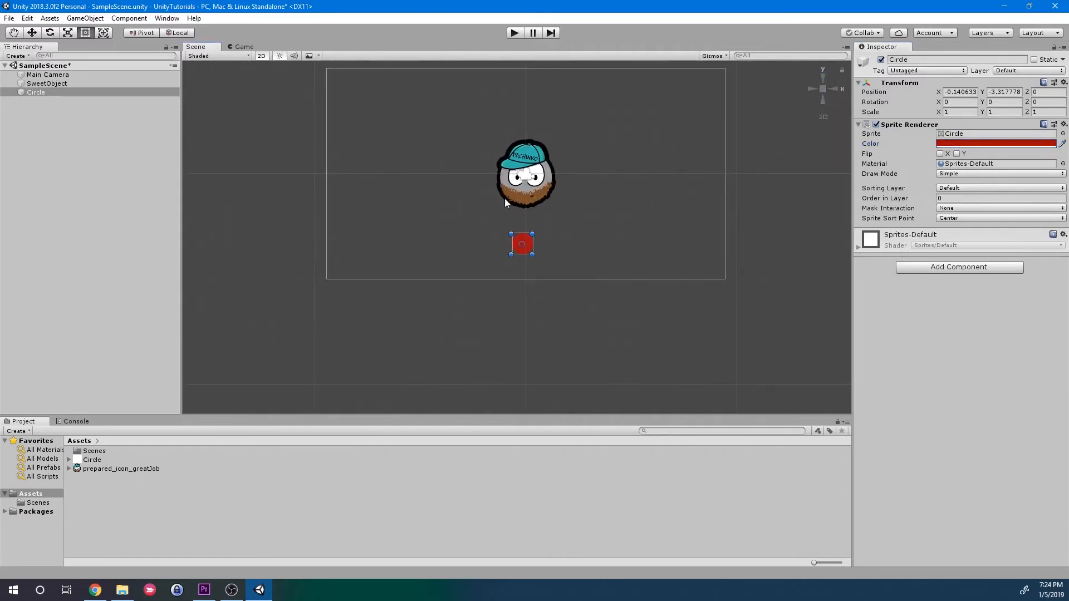
Add a Circle Collider 2D component to the red Circle and inspect its fit around the sprite
left_click(934, 268)
type("Collider")
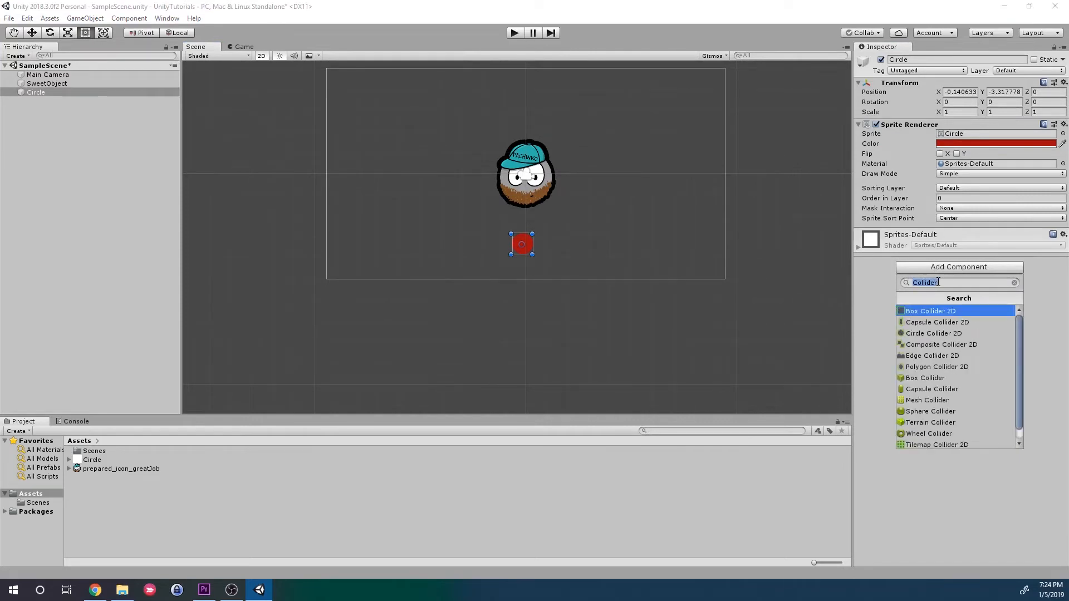
key("Down")
key("Down")
key("Return")
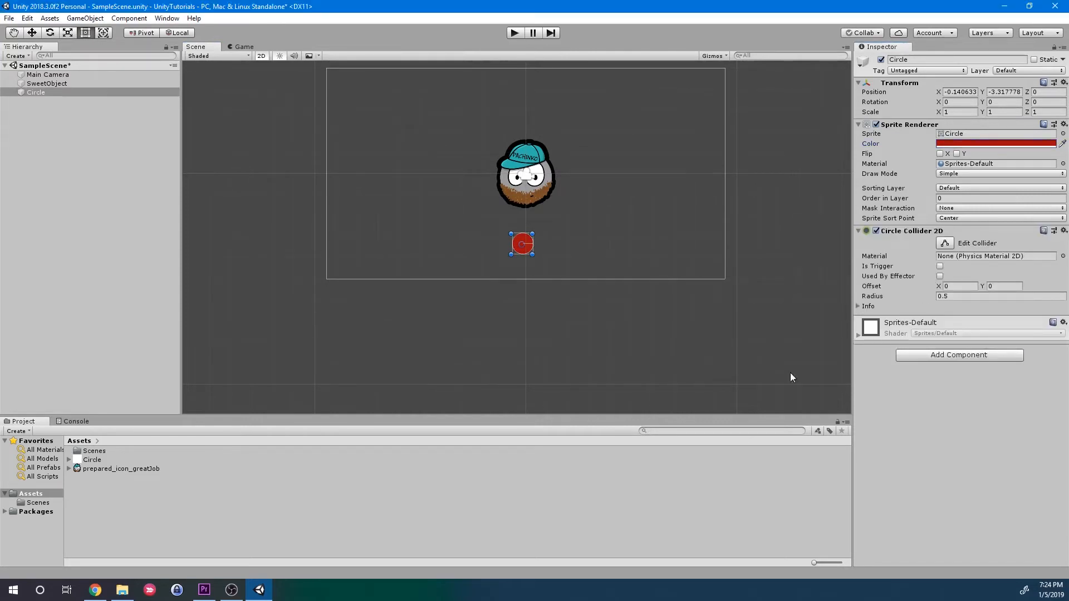
scroll(536, 270, "up", 4)
scroll(551, 262, "down", 2)
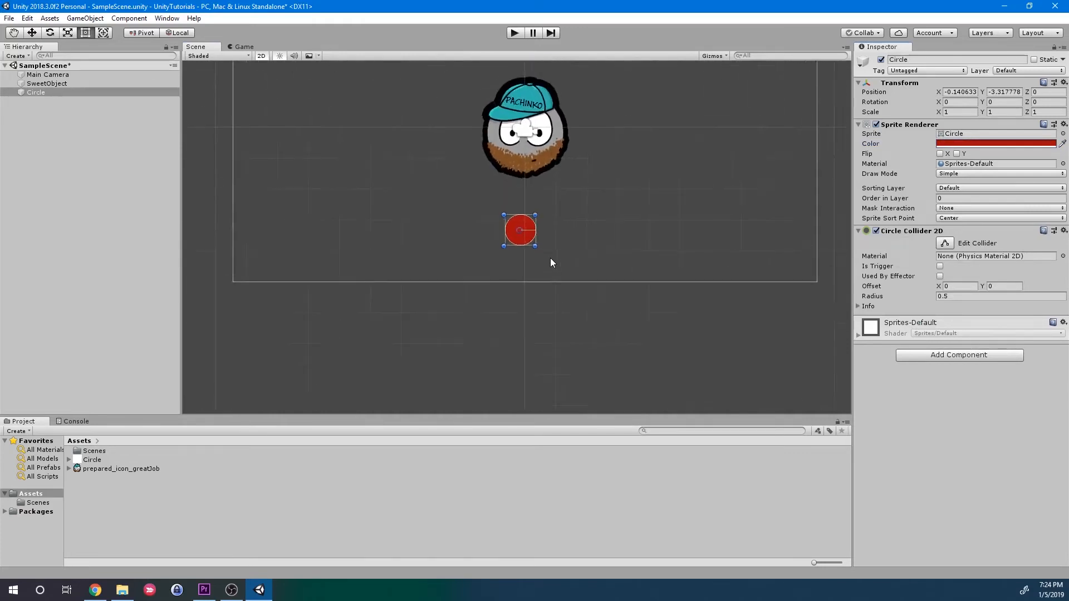
Run the game to watch SweetObject fall onto the red Circle, and stop it again
scroll(550, 259, "down", 2)
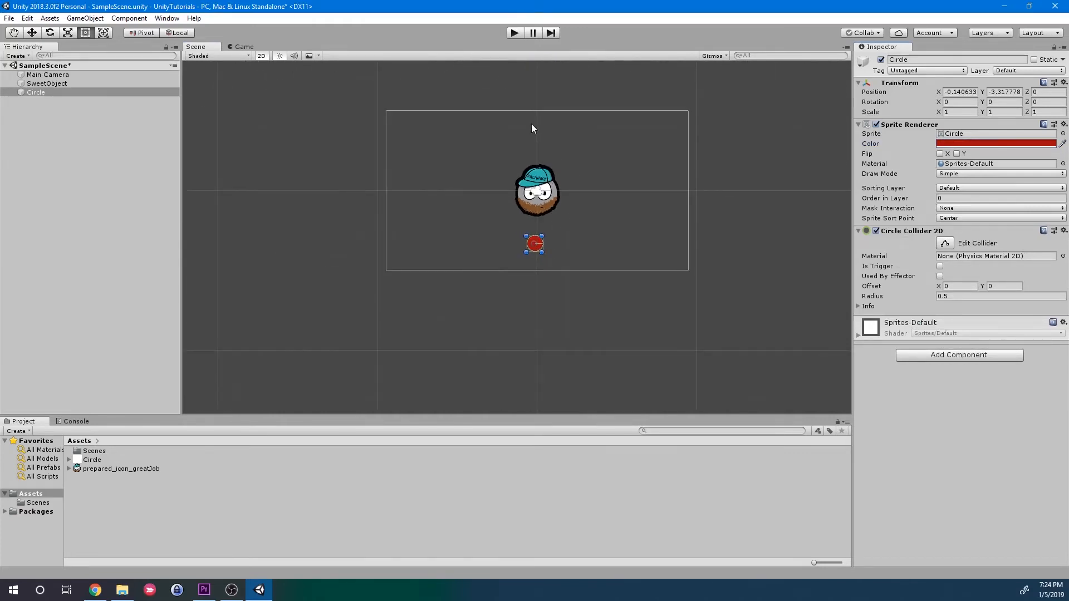
left_click(507, 34)
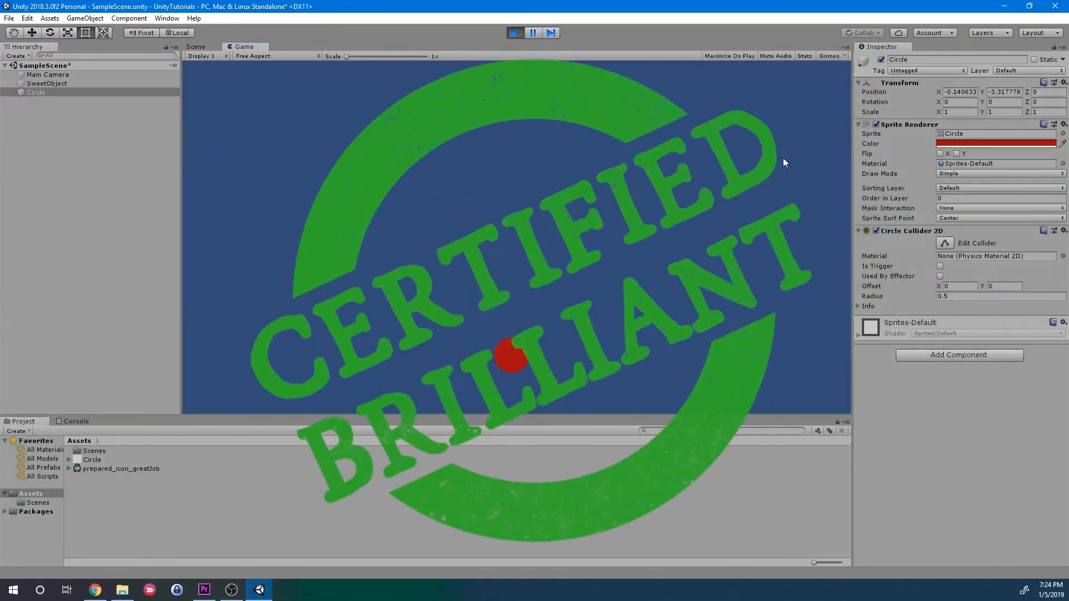
left_click(513, 33)
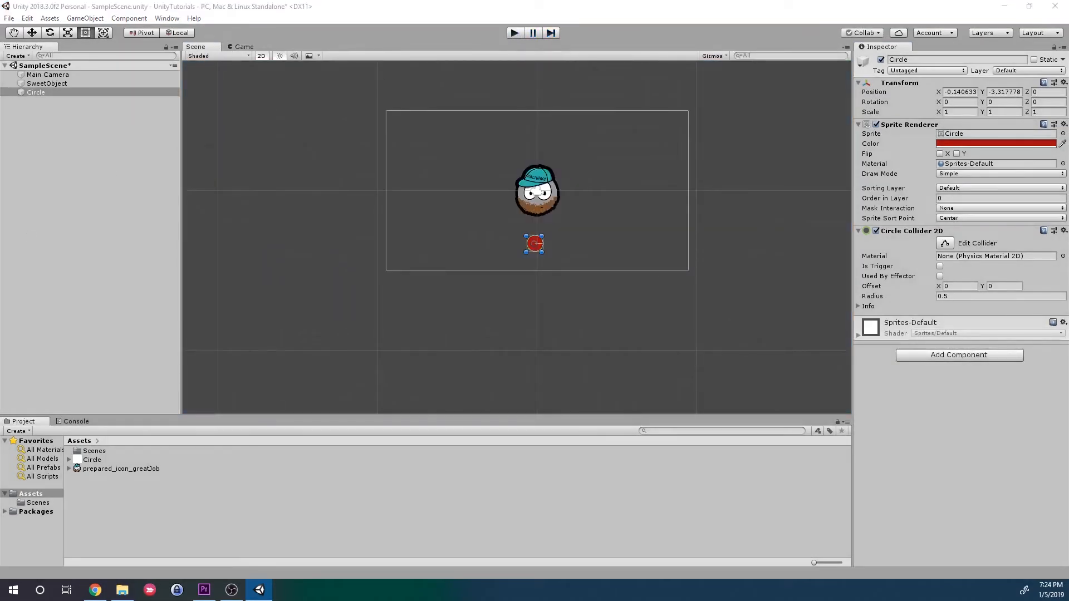
key("alt+Tab")
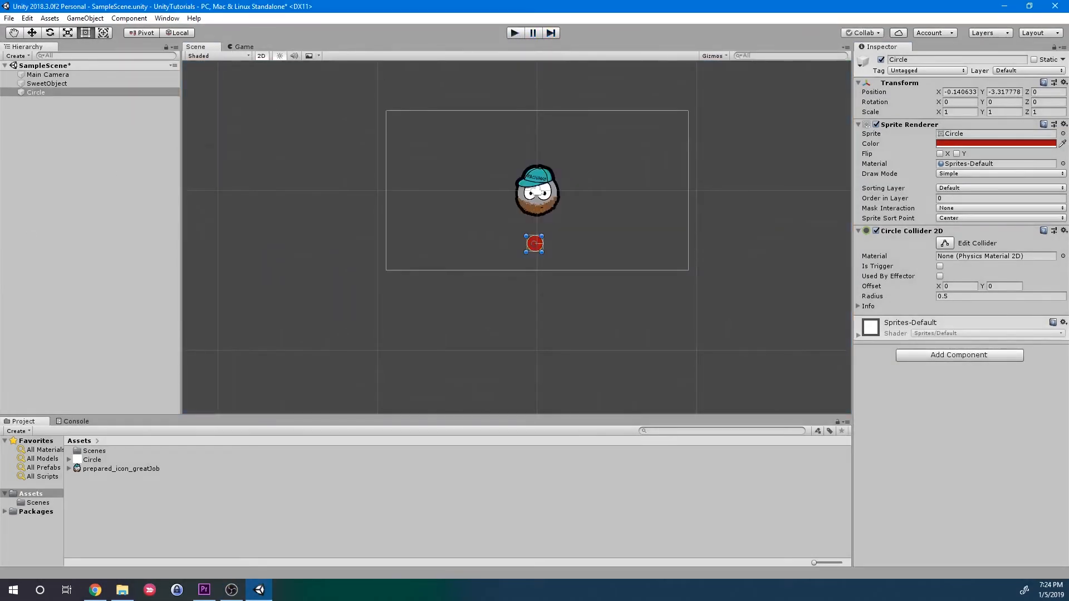
key("alt+Tab")
key("alt+Tab")
key("alt+Tab")
key("alt+Tab")
key("alt+Tab")
key("alt+Tab")
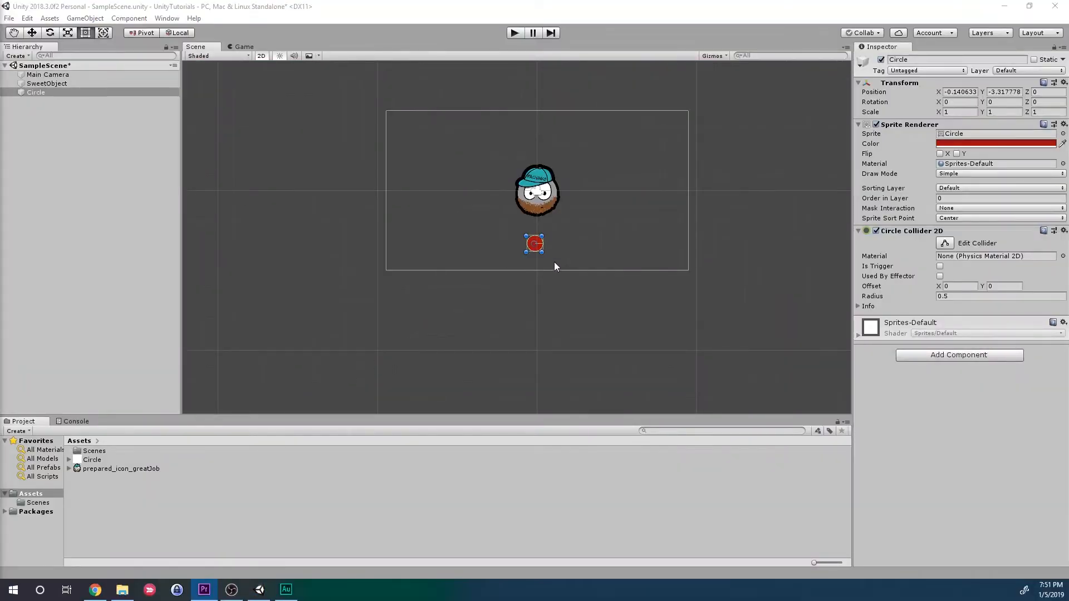
Duplicate the red Circle three times and spread the copies below SweetObject, with the third at X -3.64, Y -3.11
left_click(546, 254)
left_click(539, 245)
key("ctrl+d")
left_click_drag(536, 249, 486, 251)
key("ctrl+d")
key("ctrl+d")
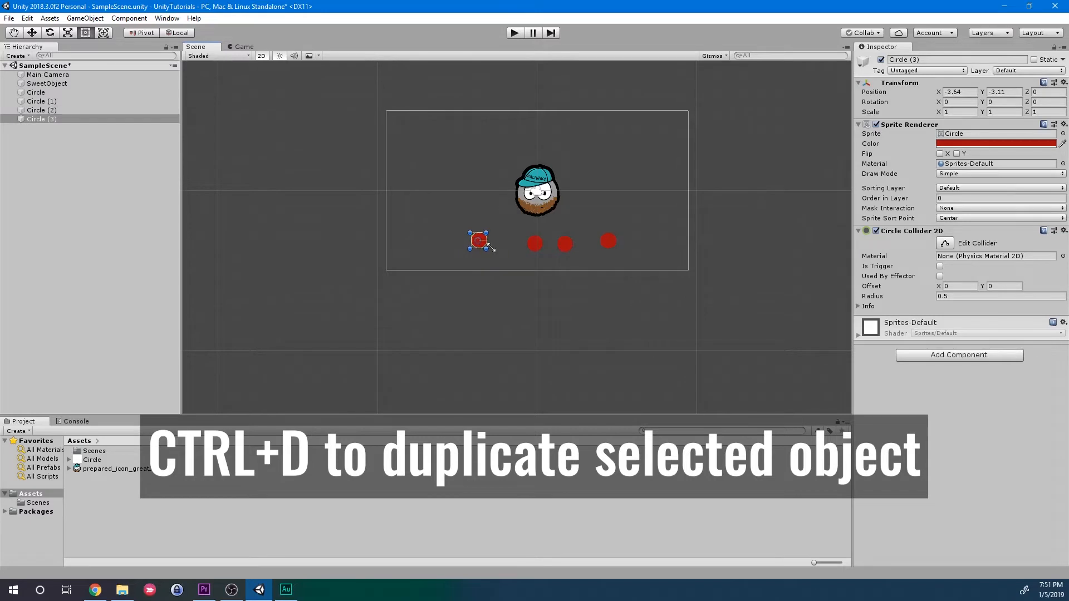
Change the Sprite Renderer color of the Circle (3) copy to pale pink
left_click(957, 144)
left_click_drag(820, 223, 810, 220)
left_click(613, 312)
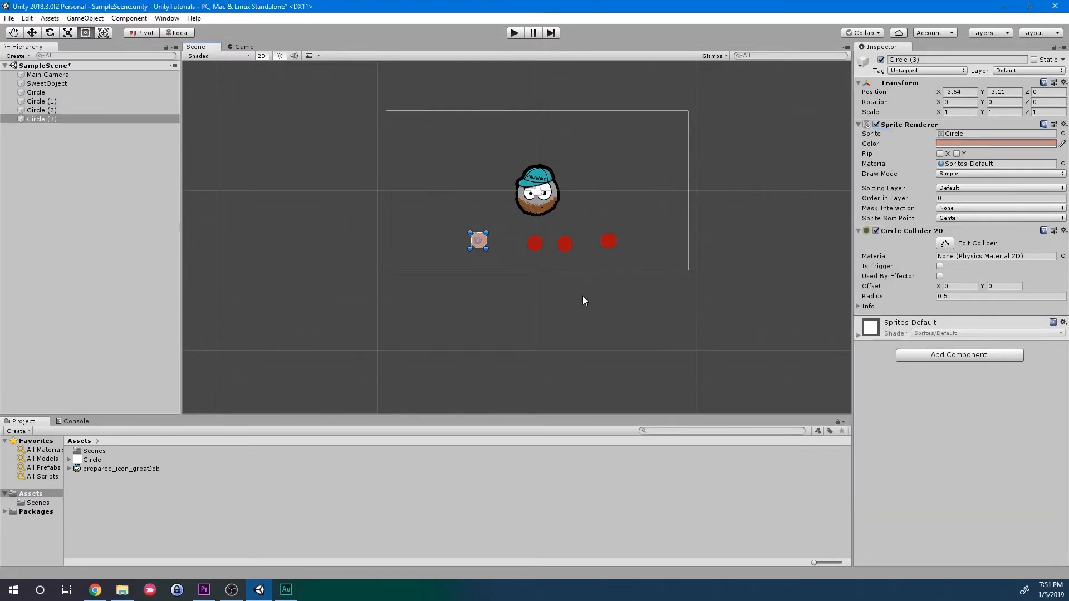
Duplicate the original red Circle once more and place the copy at X -2.37, Y -3.98
left_click(536, 244)
key("ctrl+d")
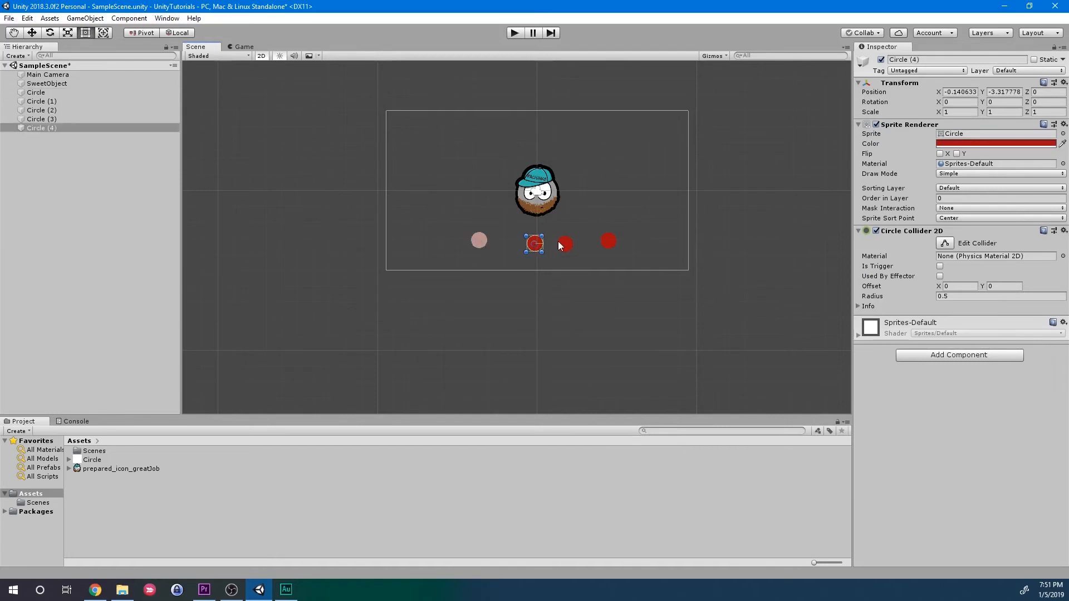
left_click_drag(538, 252, 499, 263)
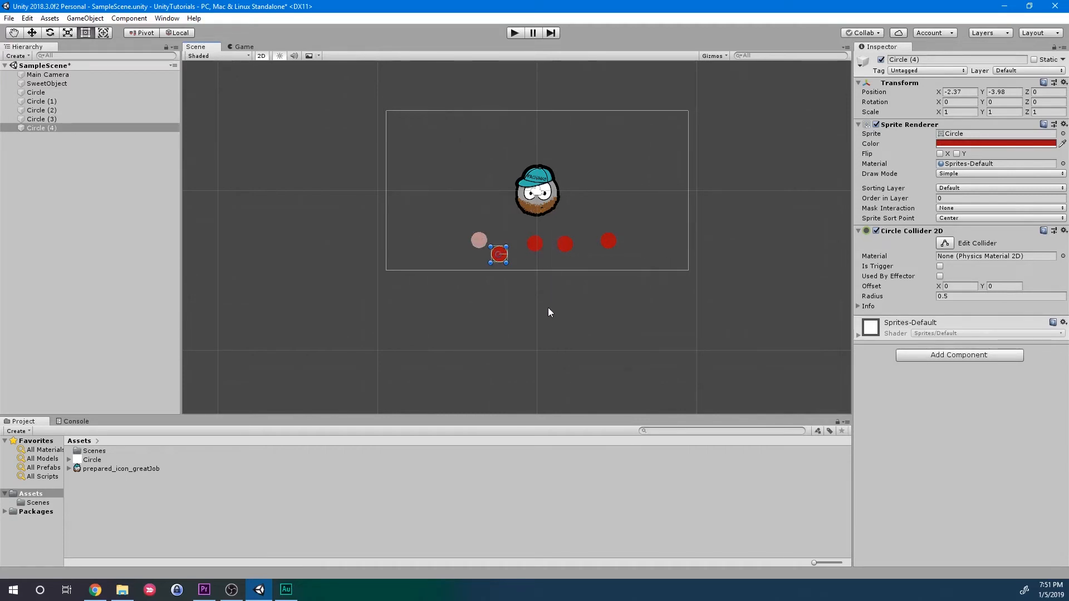
Create a prefab in the Assets folder from the original Circle, and briefly open it for prefab editing
left_click(53, 93)
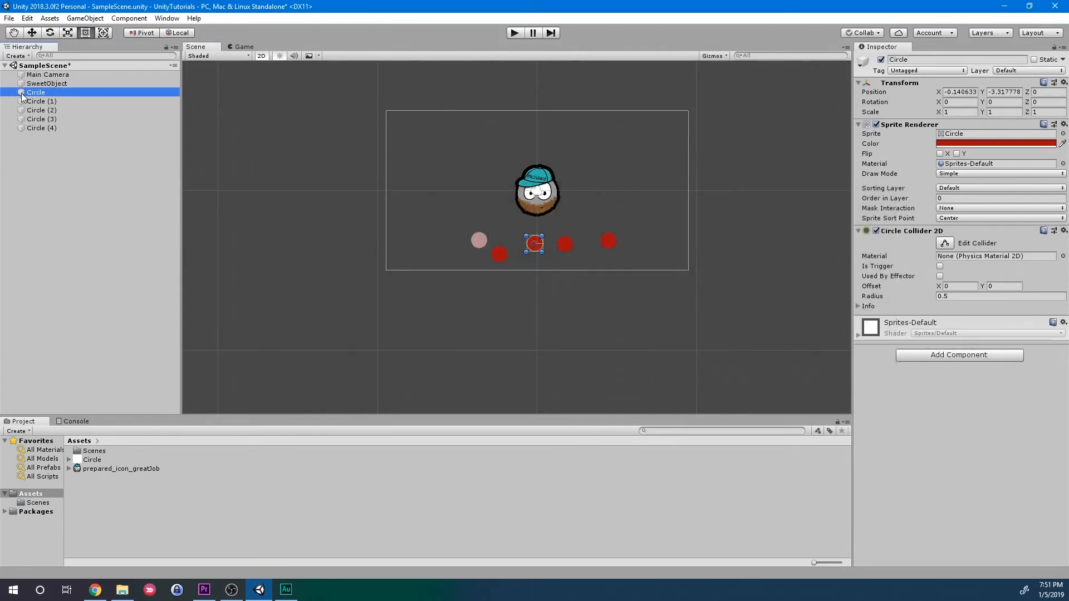
left_click_drag(22, 96, 114, 498)
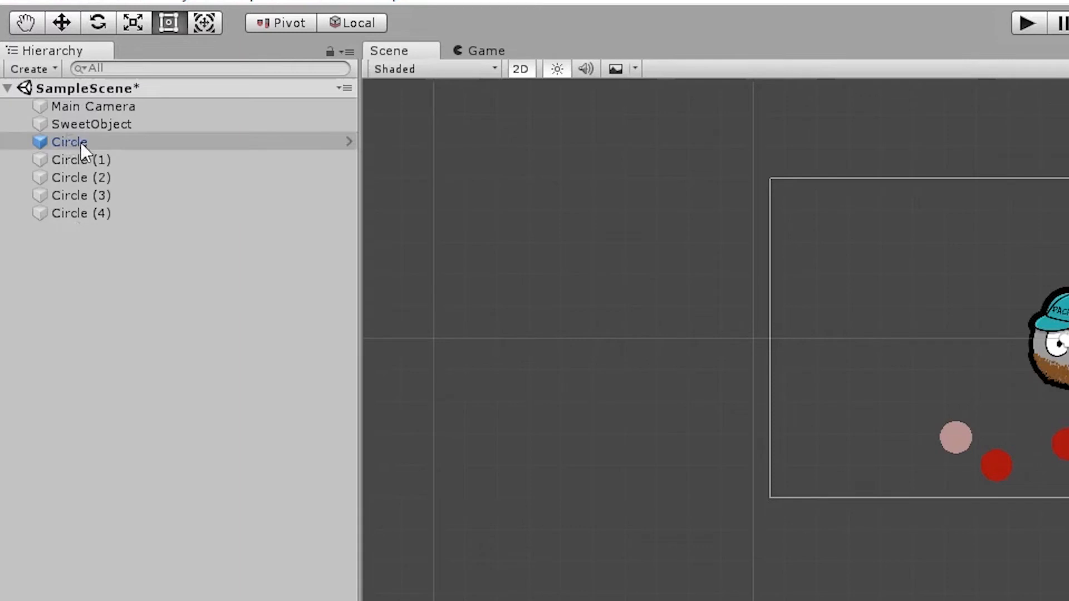
left_click(349, 142)
left_click(7, 95)
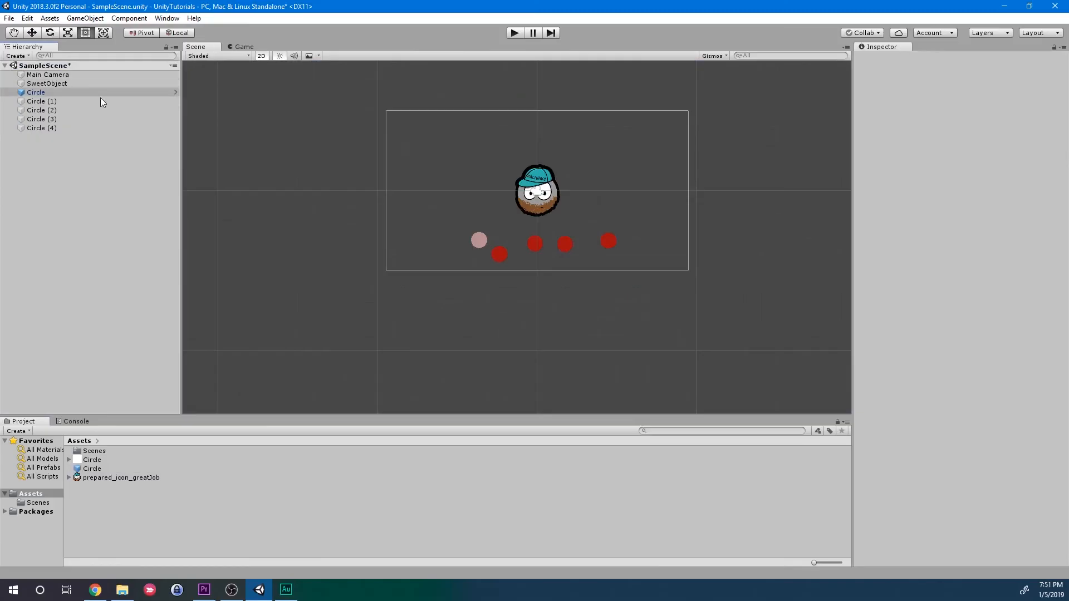
Delete the copies Circle (1) through Circle (4) from the scene
left_click(49, 102)
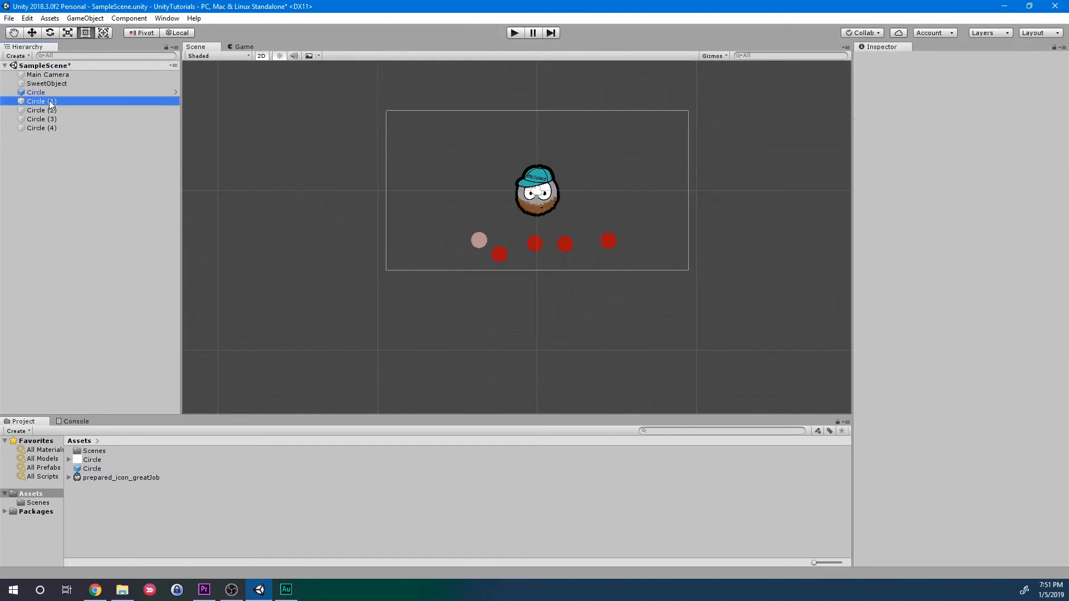
left_click(45, 128, "shift")
key("Delete")
Place Circle prefab instances on both sides below SweetObject and duplicate two more, with the last at X 6.97, Y -1.51
left_click_drag(92, 468, 613, 239)
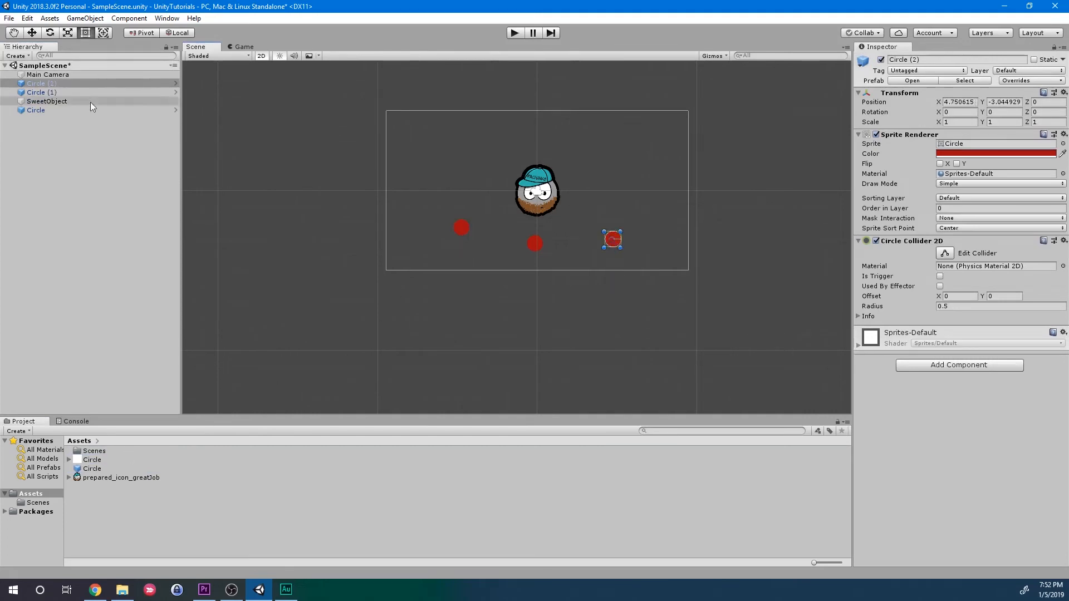
key("ctrl+d")
left_click_drag(618, 236, 653, 217)
key("ctrl+d")
Change the Sprite Renderer color of Circle (4) to yellow, F6E52E
left_click(941, 154)
left_click_drag(819, 220, 844, 206)
left_click(856, 190)
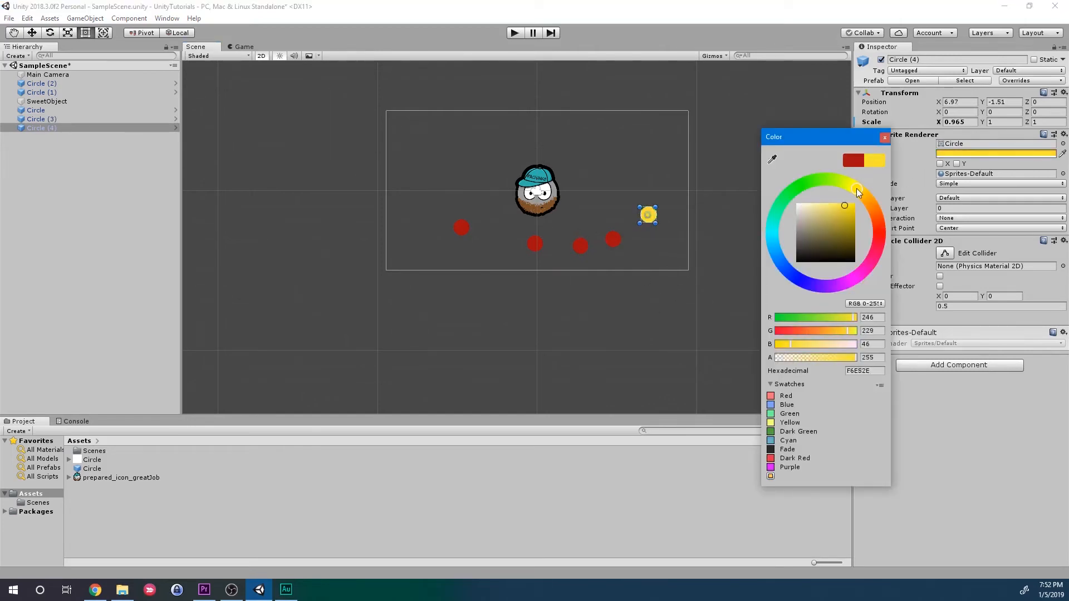
left_click(881, 137)
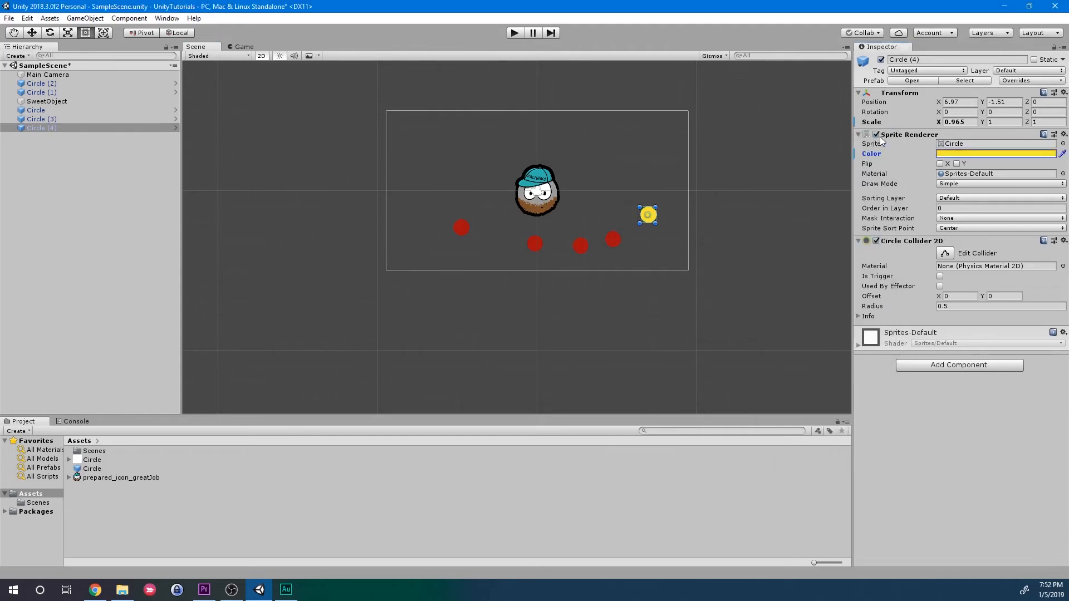
Apply all overrides of the yellow Circle (4) to the Circle prefab
left_click(735, 222)
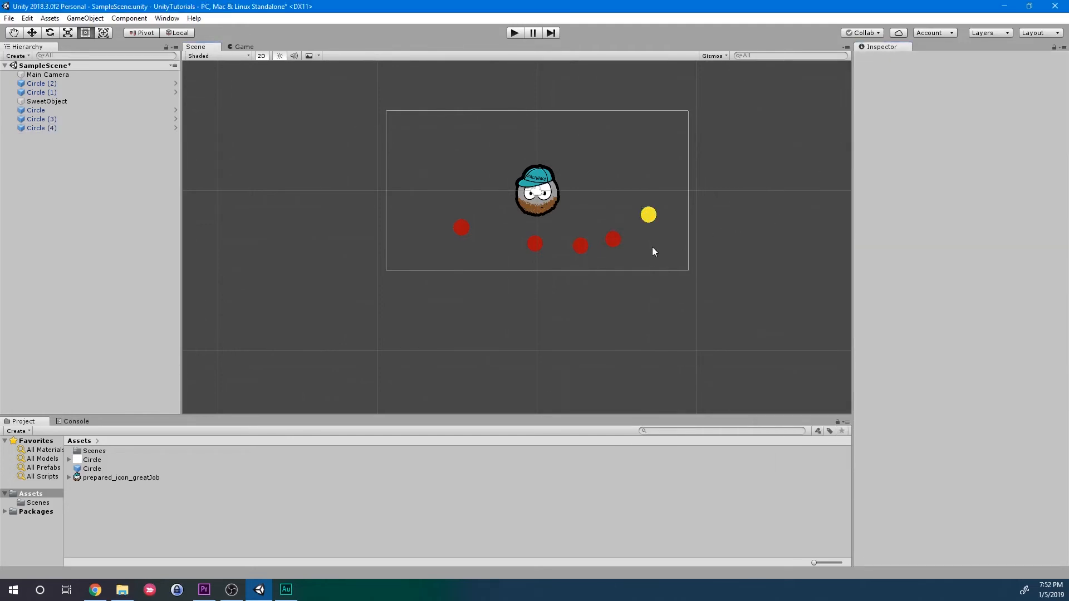
left_click(646, 219)
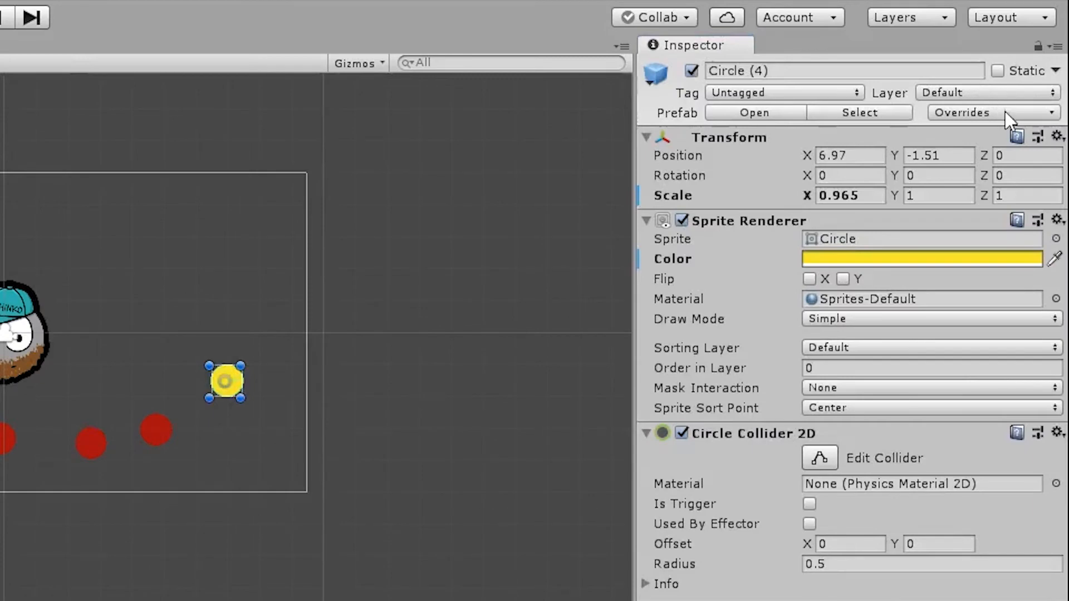
left_click(1004, 113)
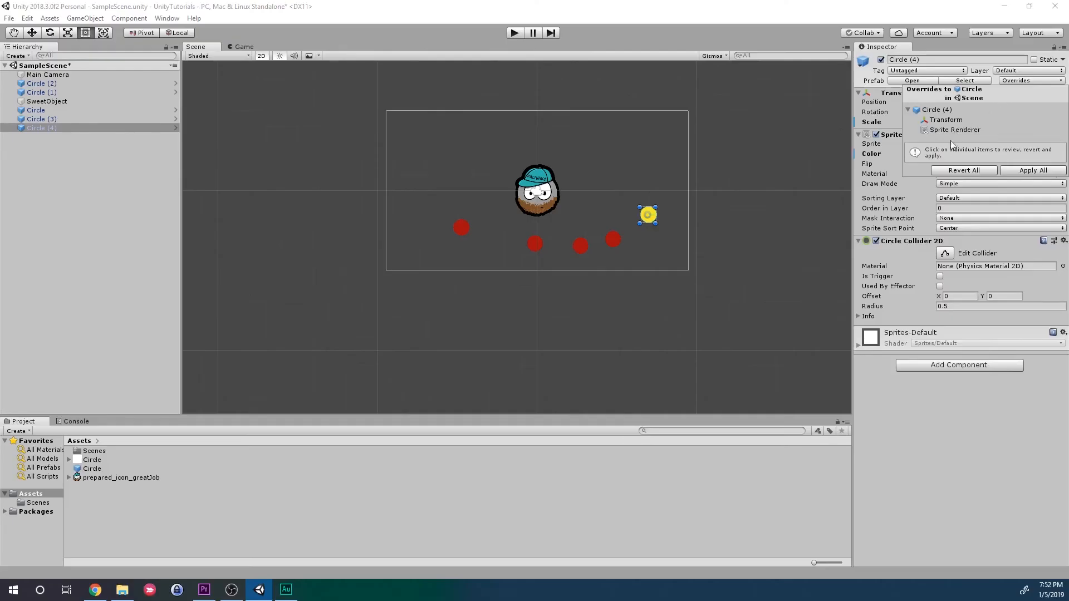
left_click(1017, 170)
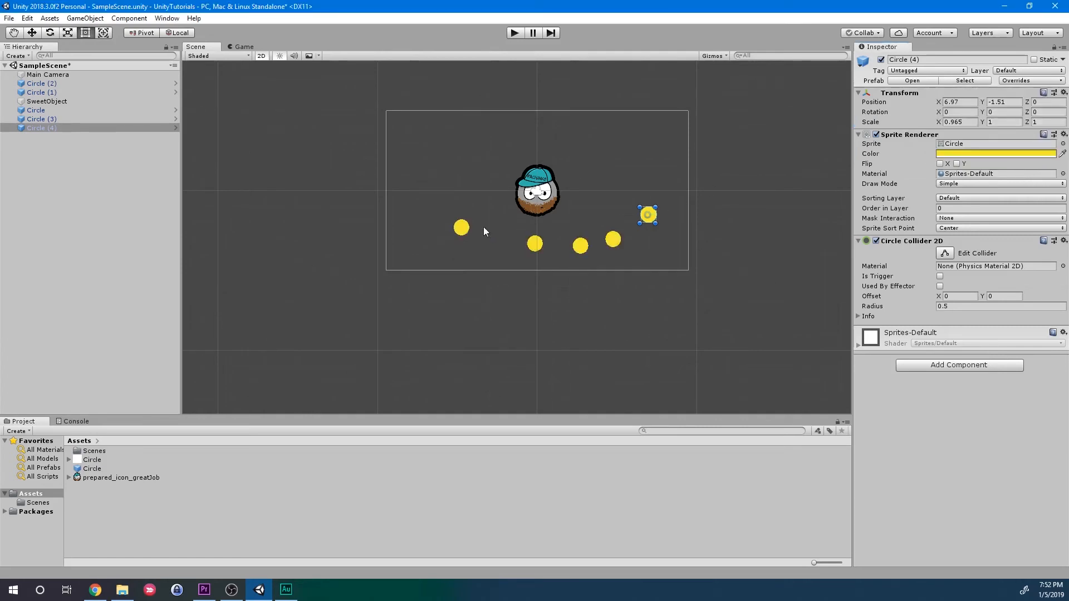
left_click(654, 239)
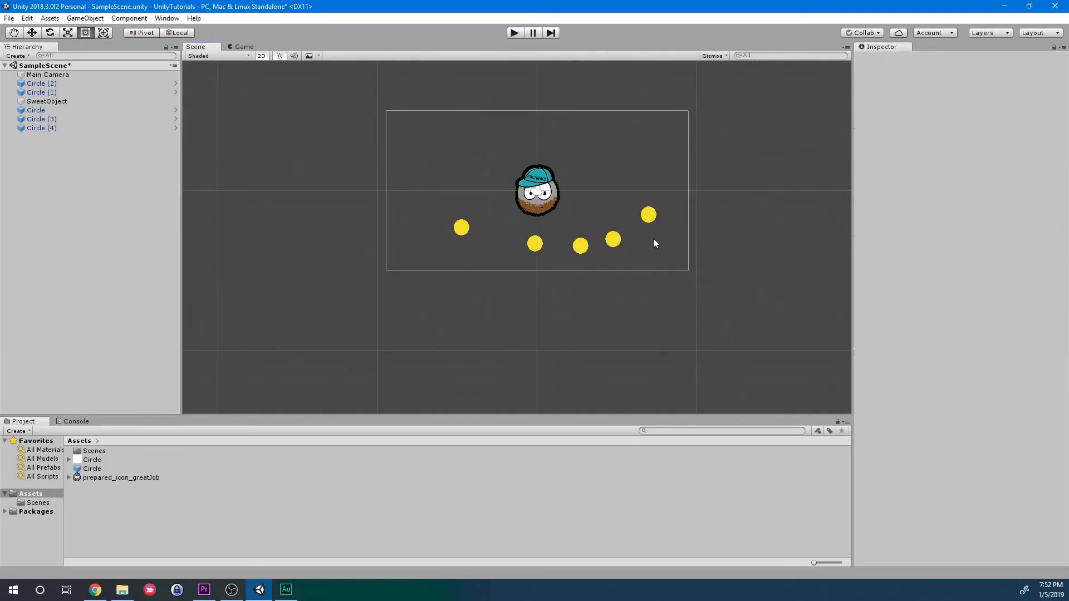
Change the color of the Circle directly below SweetObject to green, 3EAE4E
left_click(536, 246)
left_click(960, 154)
left_click_drag(803, 192, 792, 191)
left_click(834, 223)
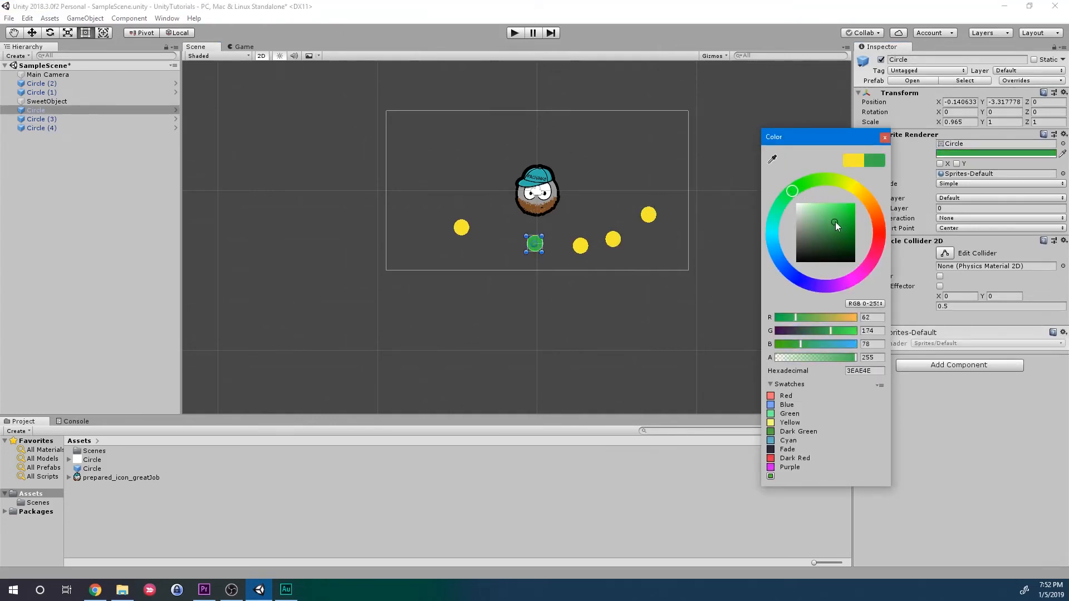
left_click(884, 137)
Change the Sprite Renderer color of Circle (4) to red, F52F2D
left_click(650, 216)
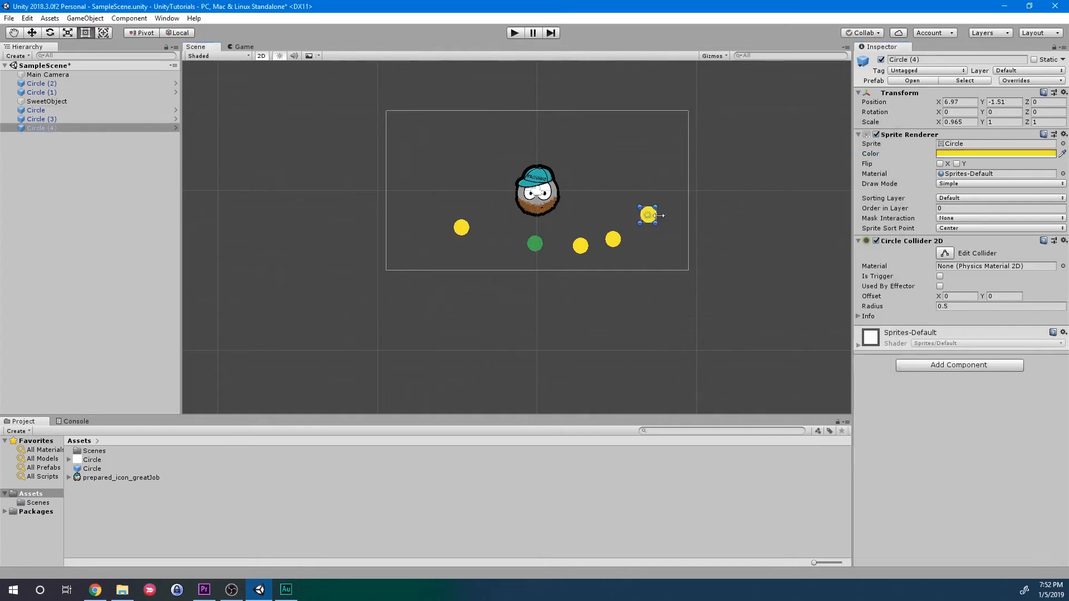
left_click(943, 155)
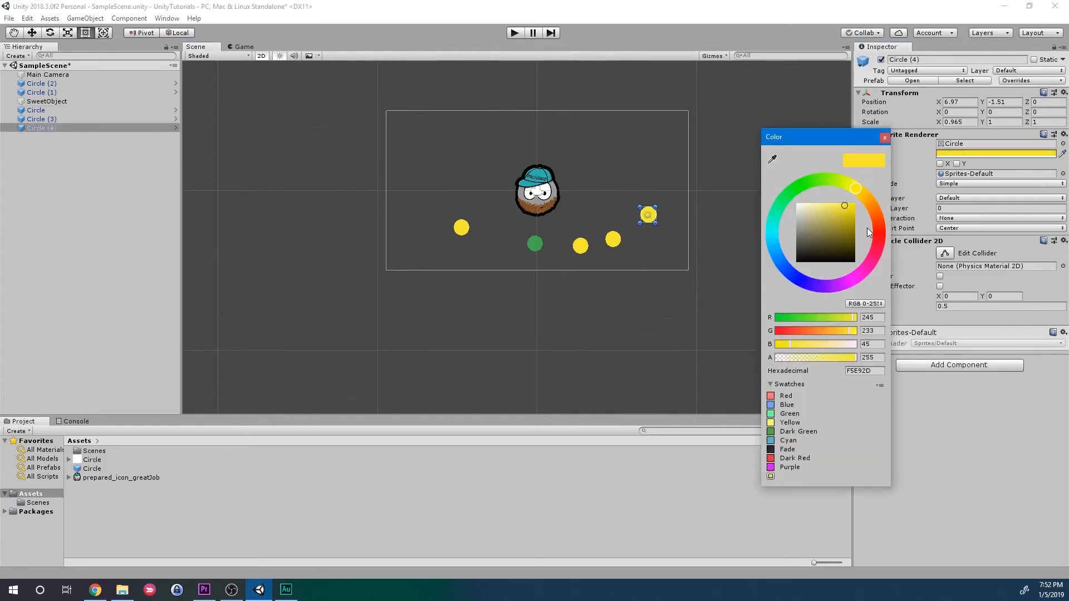
left_click_drag(881, 232, 879, 232)
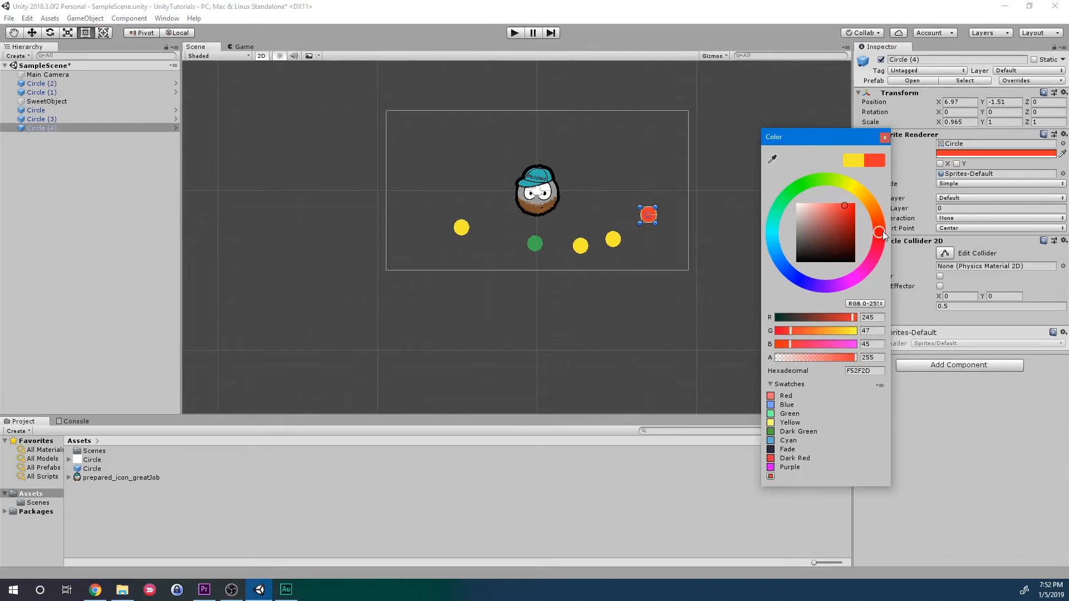
left_click(885, 138)
Apply all overrides of the red Circle (4) to the Circle prefab
left_click(1016, 83)
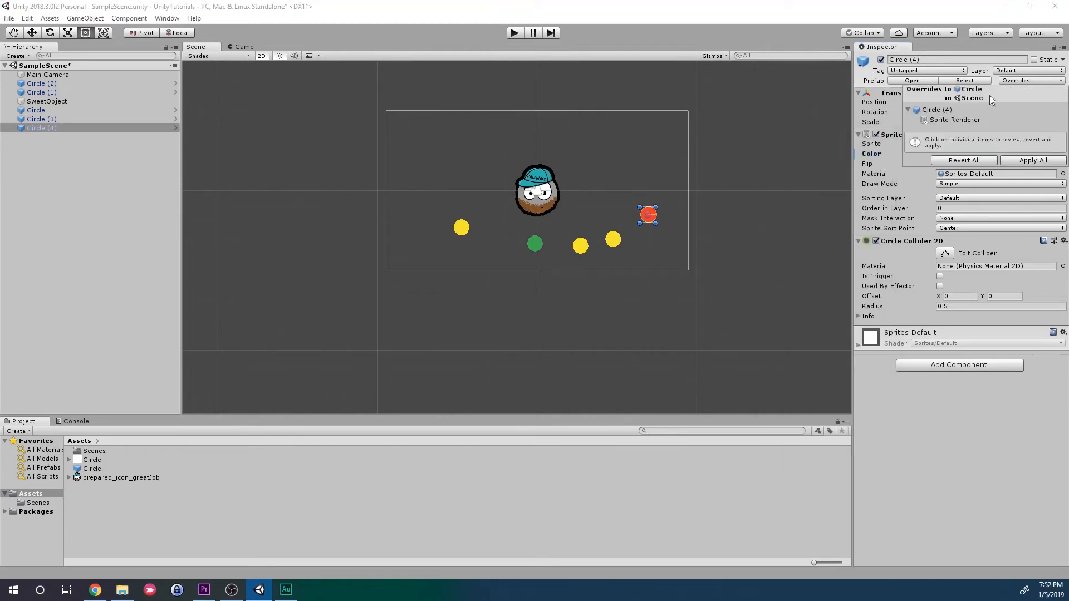
left_click(1015, 160)
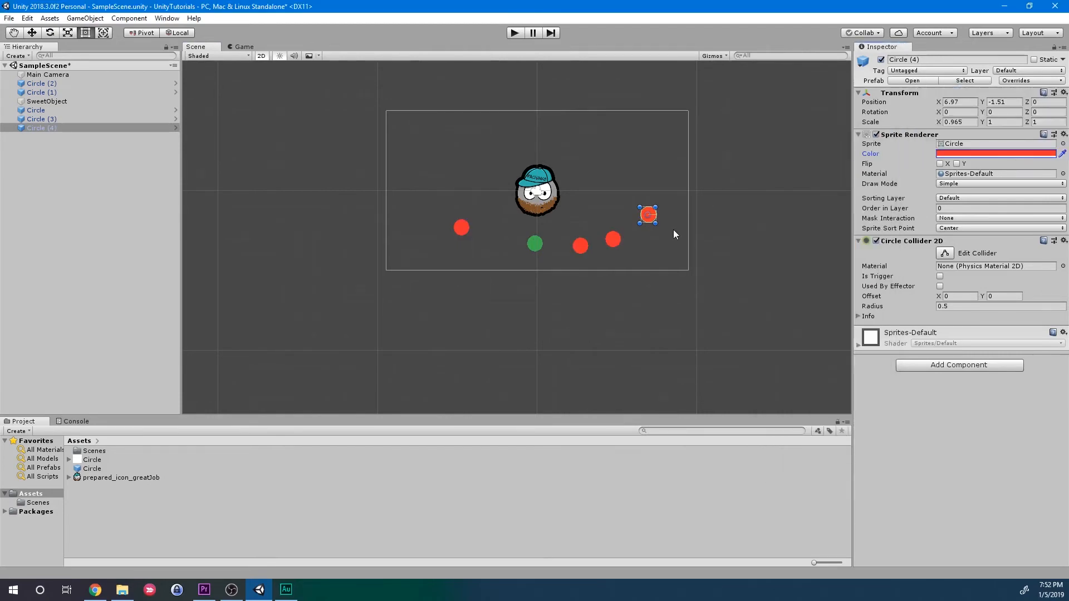
left_click(740, 229)
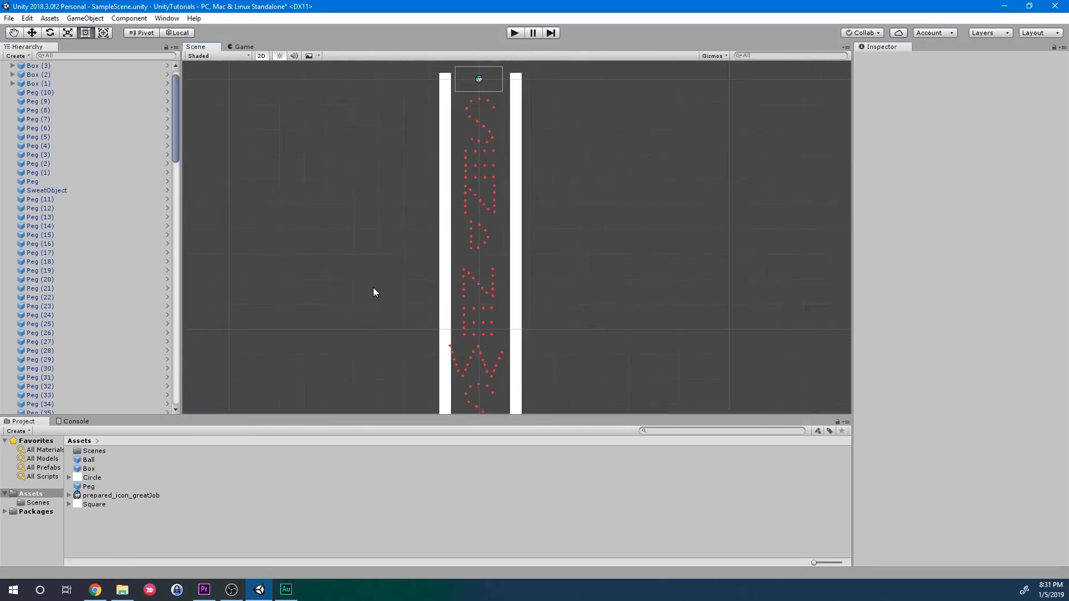
Look over the finished peg board and increase the Main Camera's orthographic Size to about 50.8
scroll(374, 292, "down", 3)
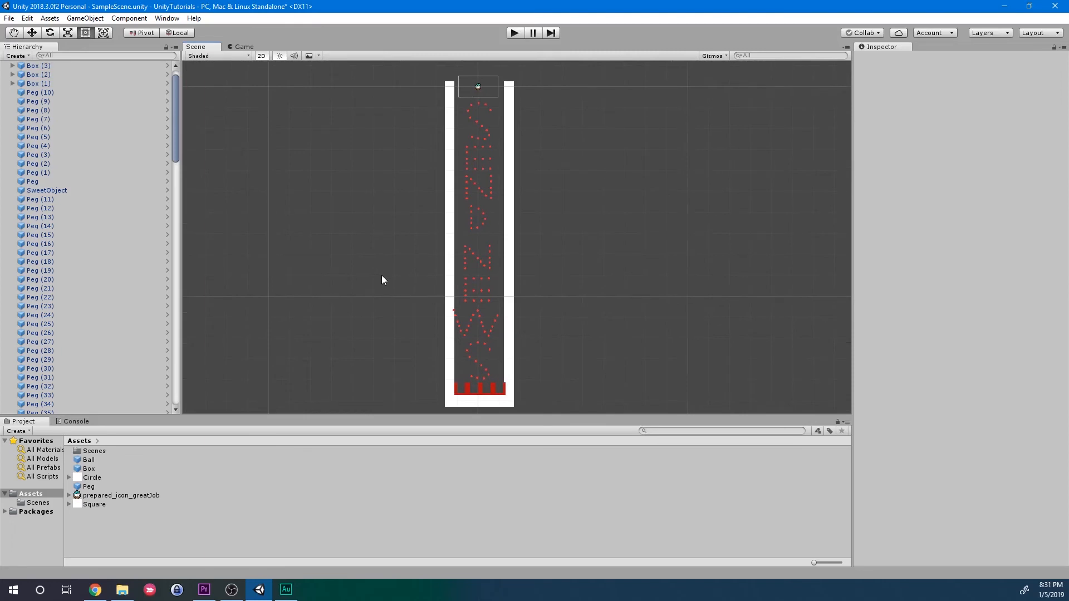
left_click(243, 46)
left_click(196, 47)
left_click_drag(176, 97, 131, 73)
left_click(88, 75)
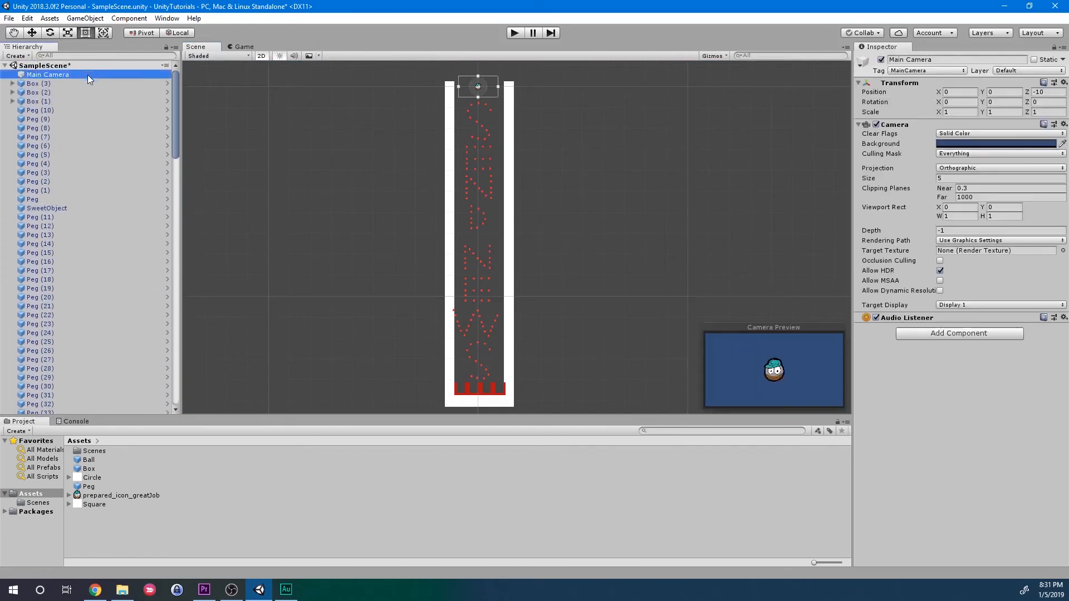
left_click_drag(896, 182, 996, 176)
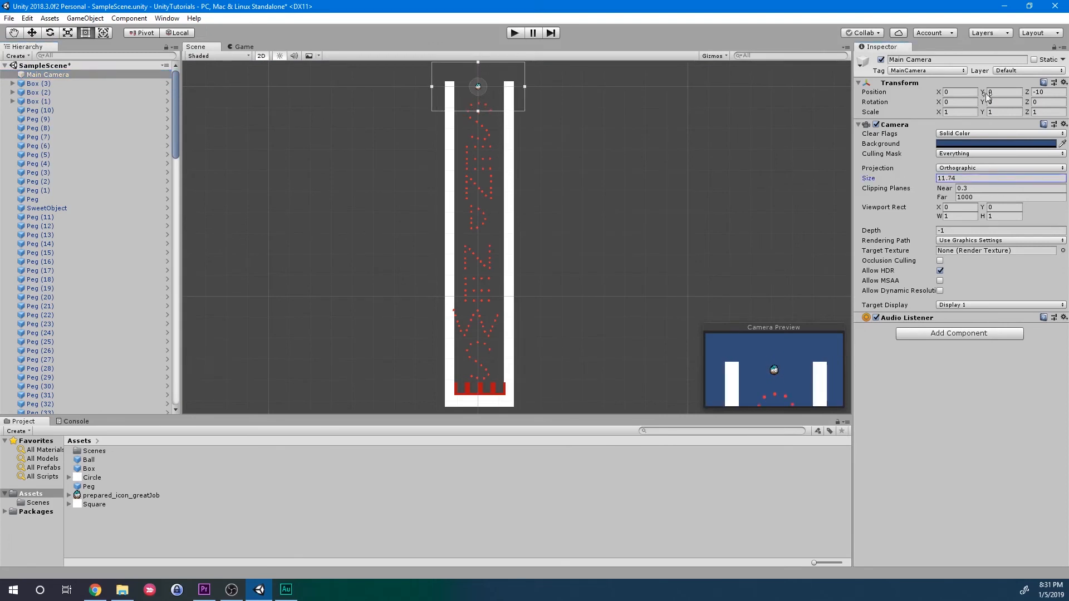
left_click_drag(868, 182, 139, 201)
Lower the Main Camera's Y position beyond -33.8 and raise its Size to 97.96 so the whole board is framed
scroll(462, 209, "down", 3)
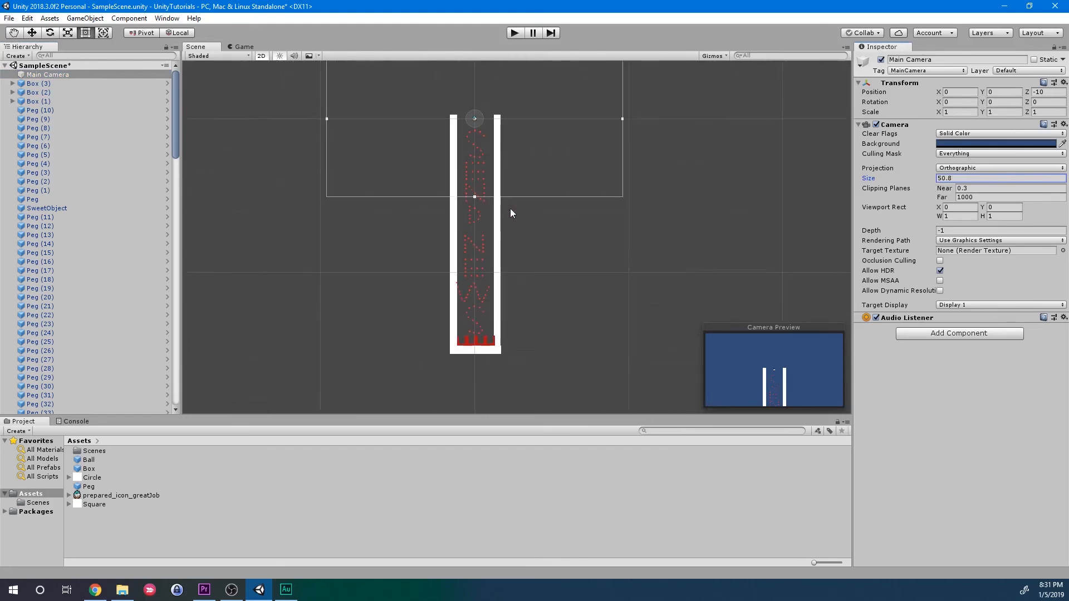
scroll(510, 213, "down", 2)
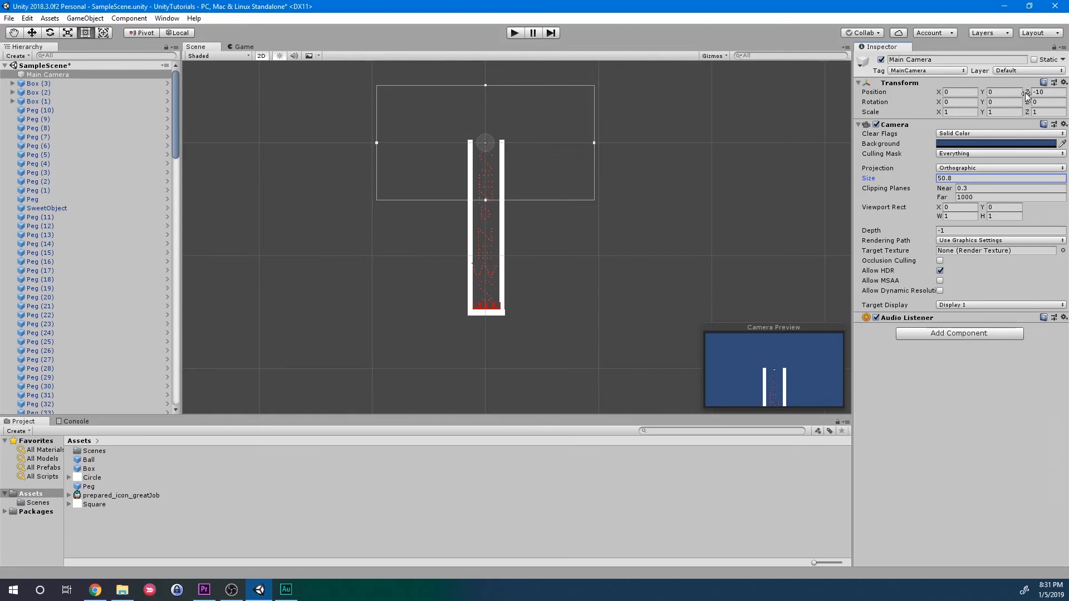
left_click_drag(983, 92, 794, 110)
left_click_drag(872, 180, 667, 168)
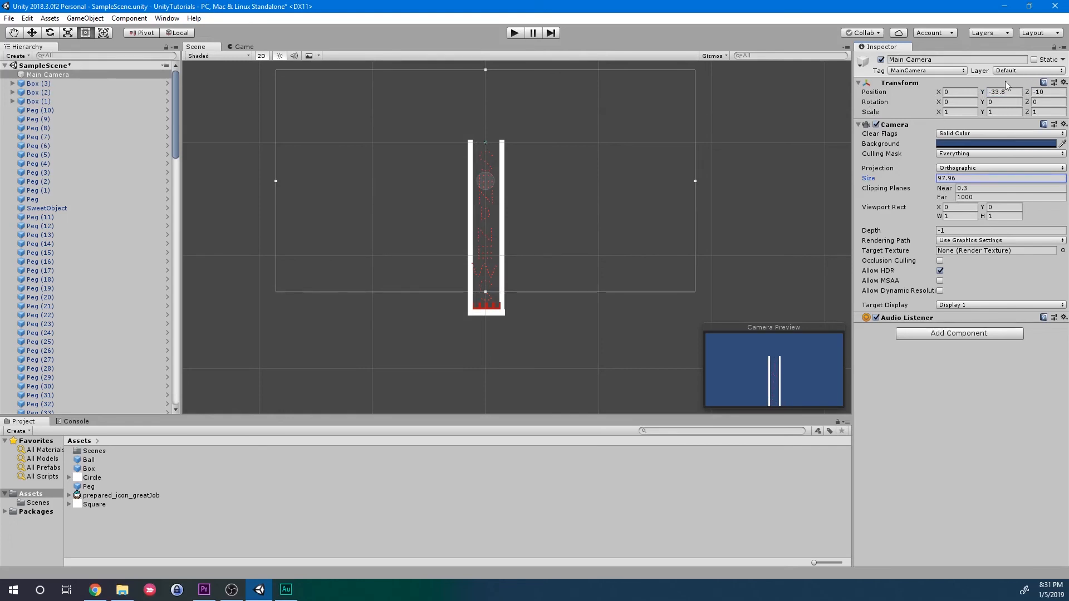
left_click_drag(984, 92, 897, 96)
Run the game to watch the ball fall through the pegs to the board's base, and stop it again
left_click(514, 33)
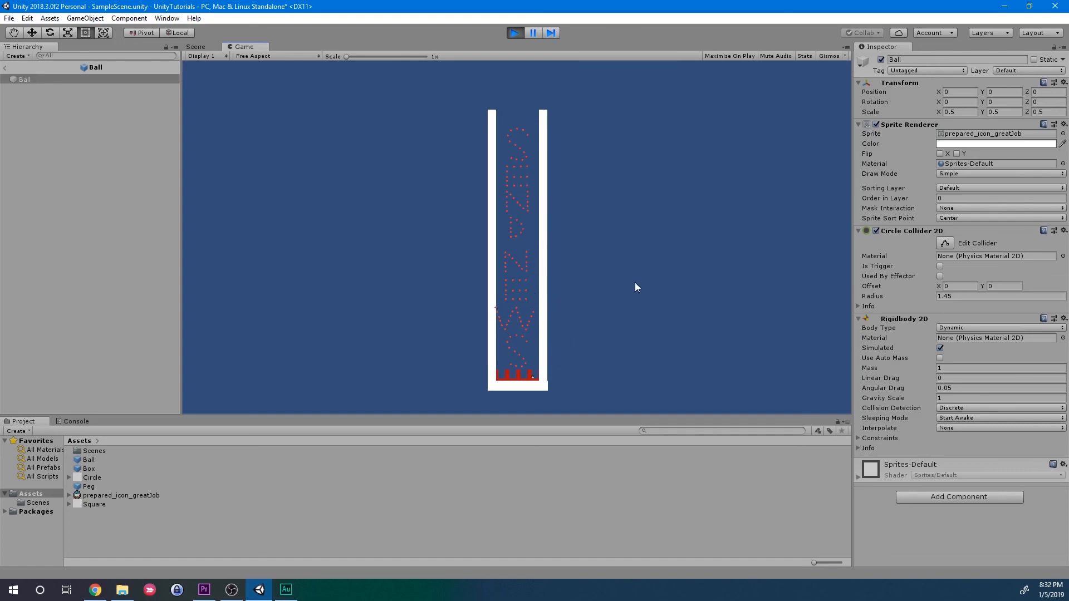
left_click(513, 35)
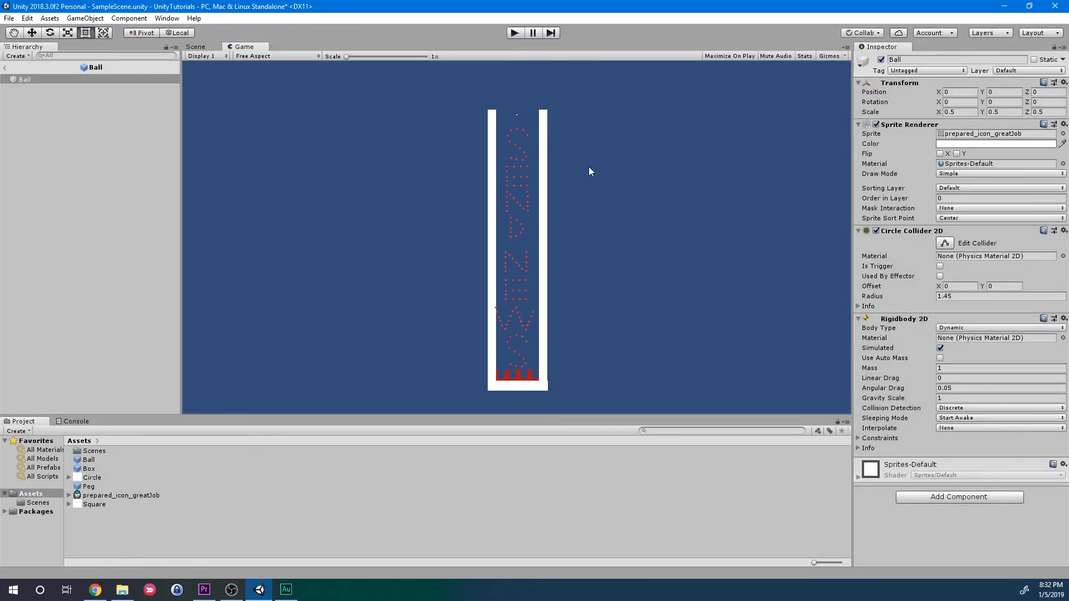